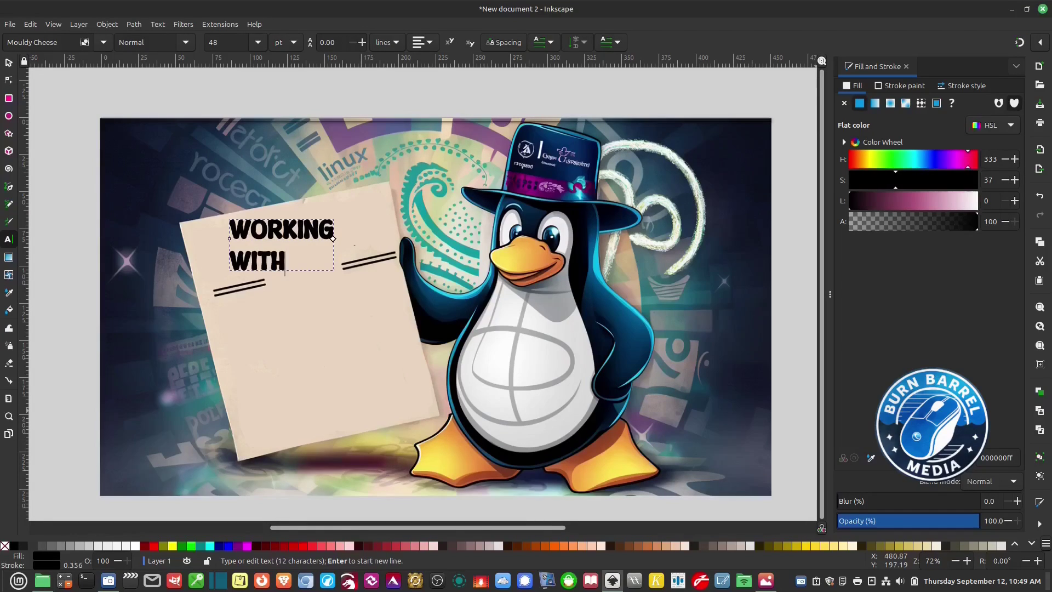
# - Type the sign text 'WORKING WITH FONTS', 'IN' and 'LINUX' on separate lines
pyautogui.write('FONTS')
pyautogui.press('Return')
pyautogui.write('IN')
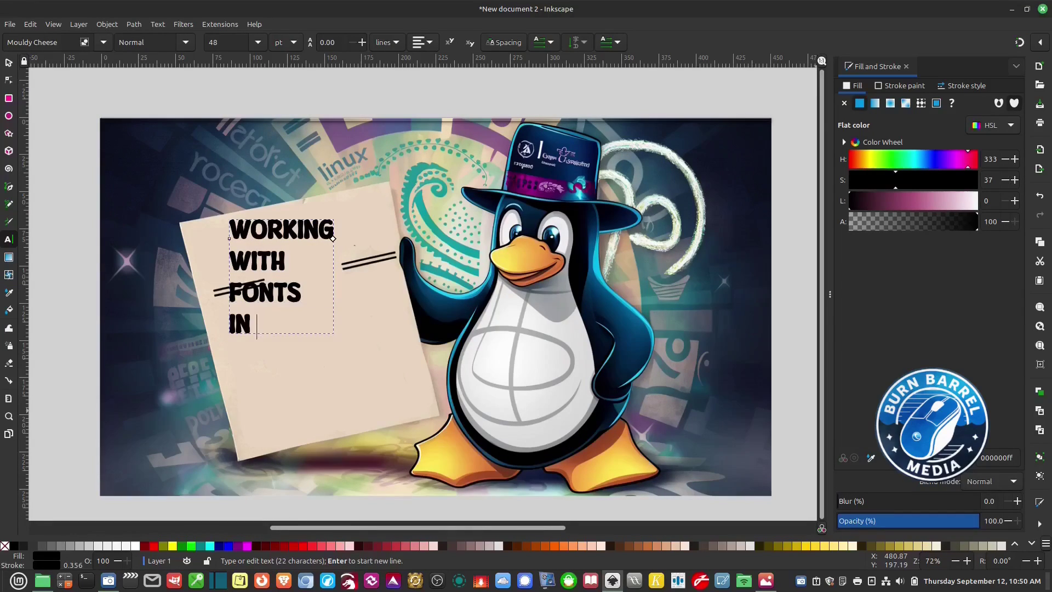
pyautogui.press('Return')
pyautogui.write('LINUX')
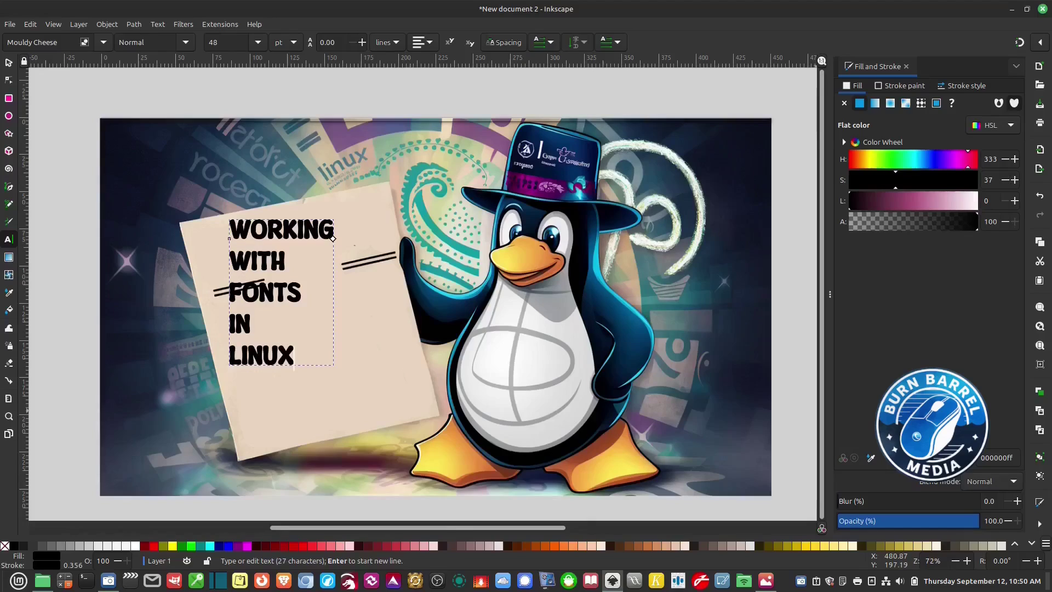
# - Centre-align every line of the sign text
pyautogui.hotkey('ctrl', 'a')
pyautogui.click(430, 42)
pyautogui.click(433, 64)
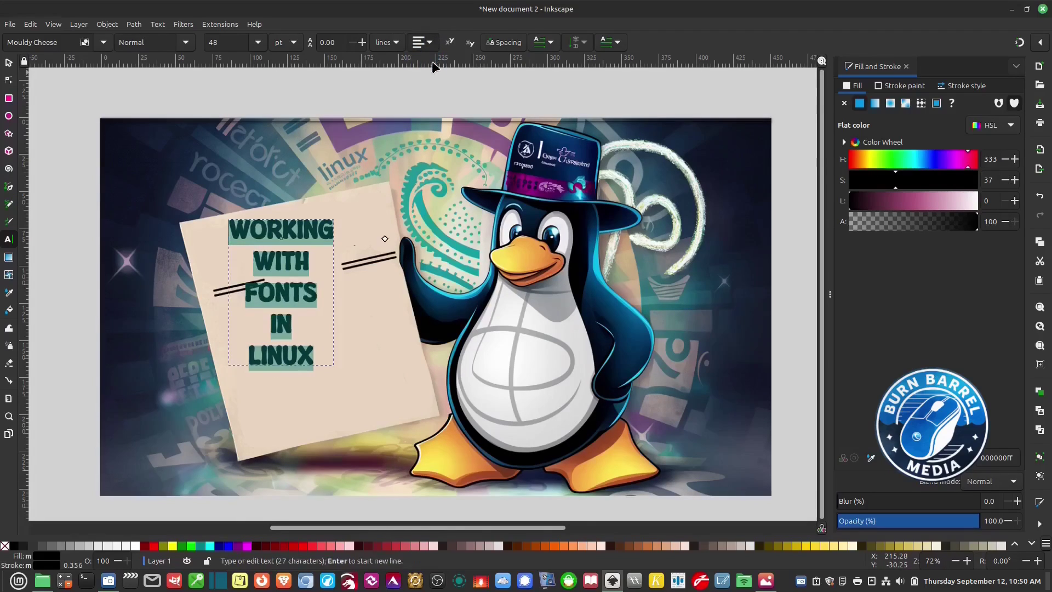
# - Rotate the text block about 15° counter-clockwise and move it onto the sign
pyautogui.click(9, 62)
pyautogui.click(323, 343)
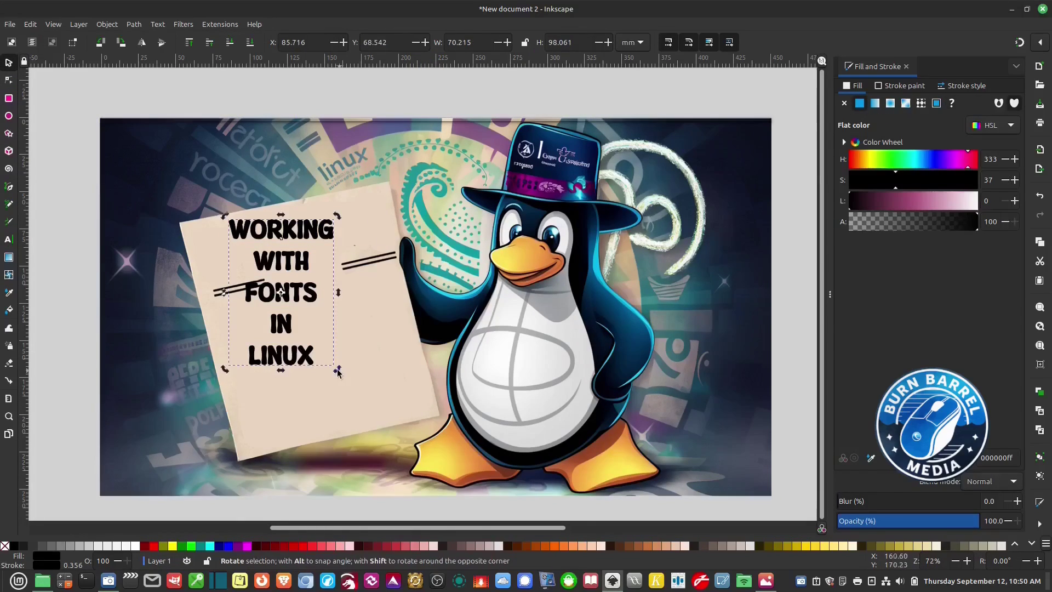
pyautogui.press('[')
pyautogui.moveTo(322, 341); pyautogui.dragTo(335, 324)
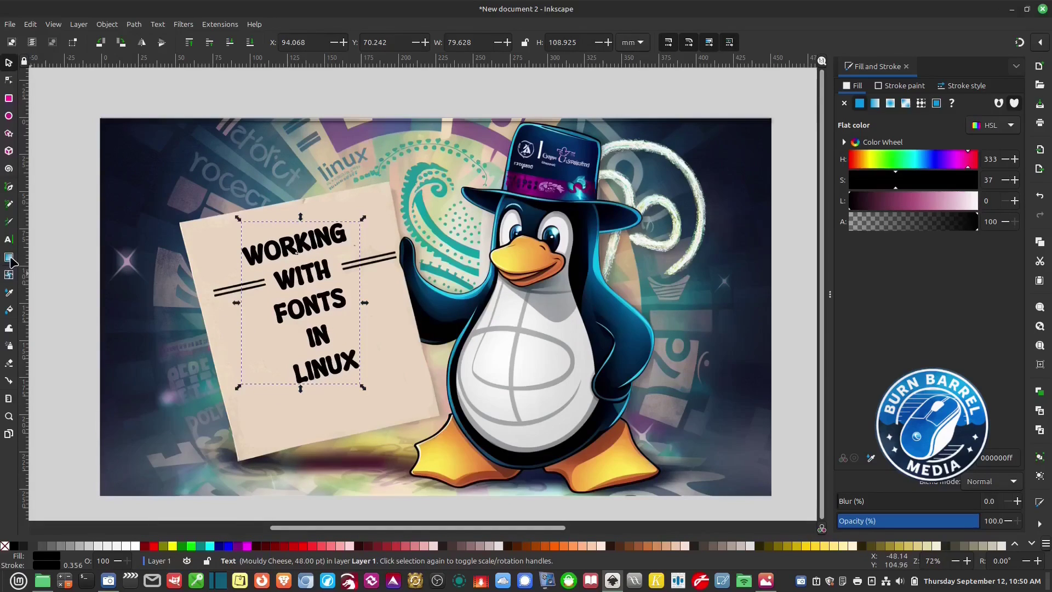
# - Resize the WORKING line and the FONTS IN LINUX lines to fill the sign
pyautogui.click(9, 239)
pyautogui.scroll(5, 362, 42)
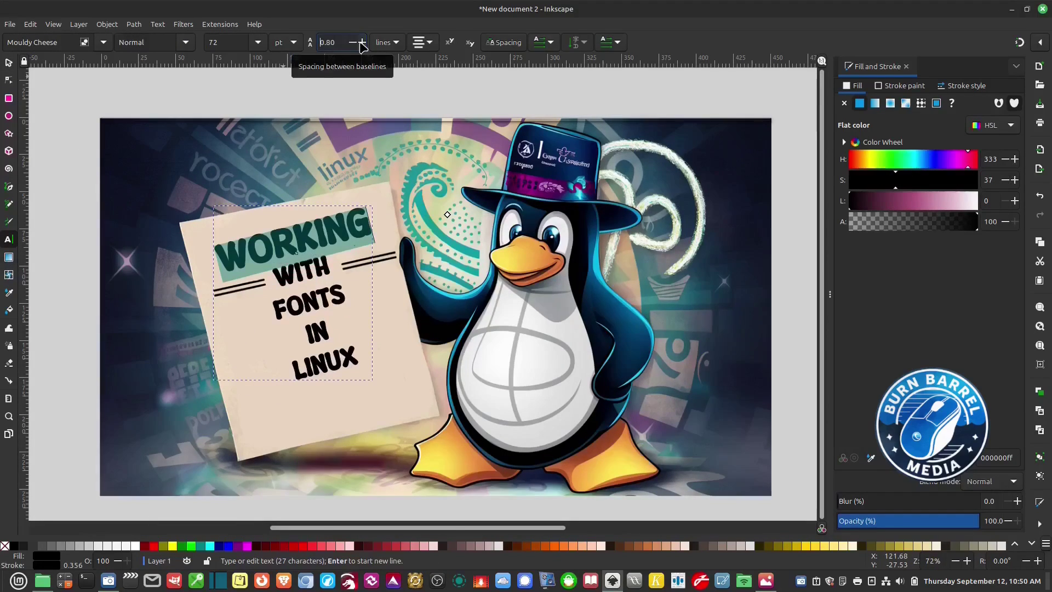
pyautogui.scroll(-5, 216, 42)
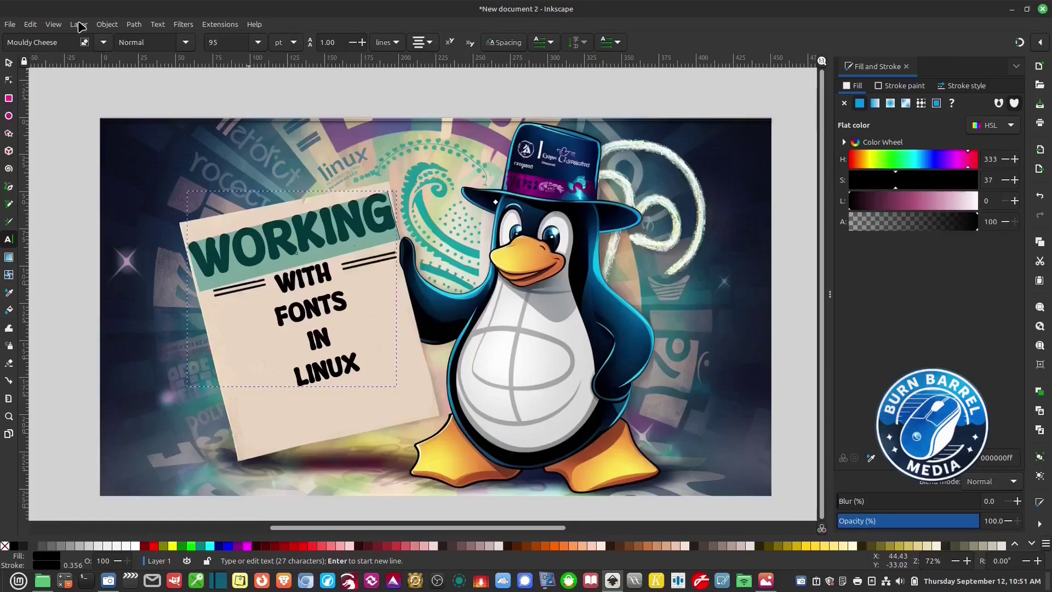
pyautogui.scroll(-10, 214, 42)
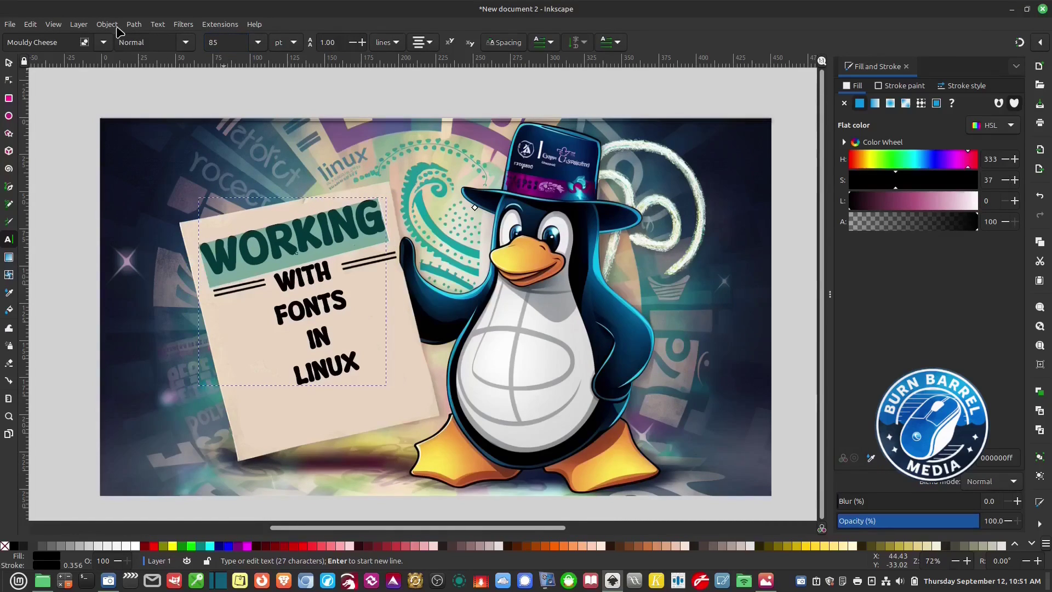
pyautogui.moveTo(274, 316); pyautogui.dragTo(360, 367)
pyautogui.scroll(5, 225, 43)
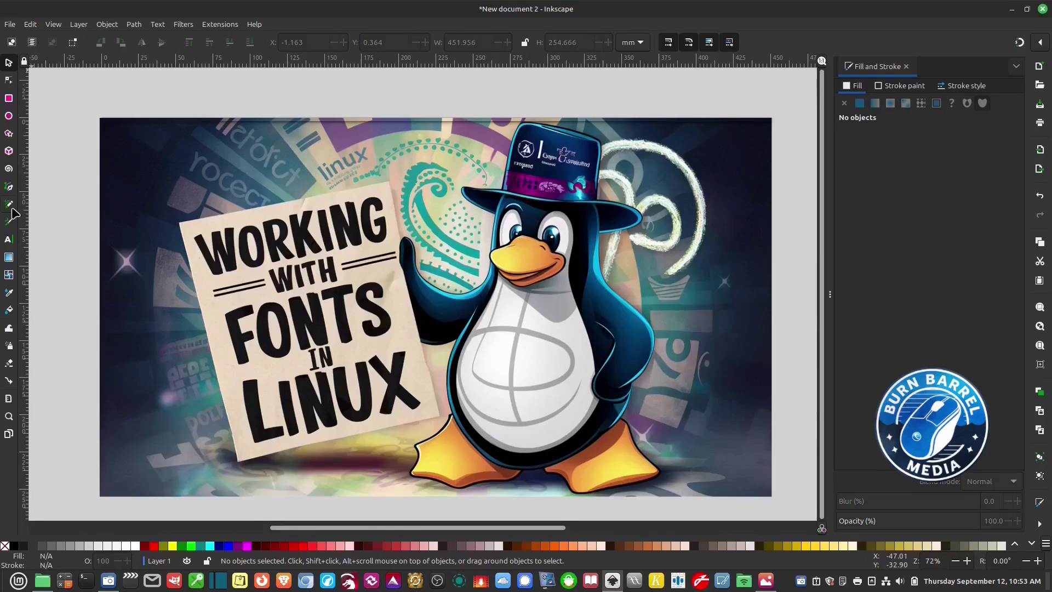
# - Return to text editing on the finished Inkscape sign
pyautogui.click(8, 239)
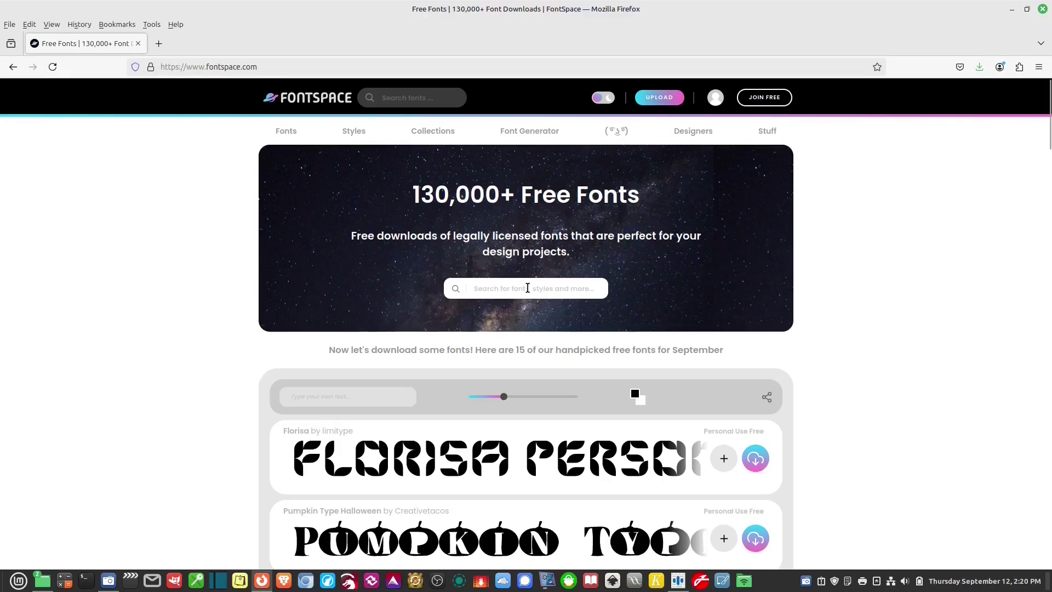
# - Search FontSpace for 'script' fonts from the homepage search box
pyautogui.click(528, 288)
pyautogui.write('scr')
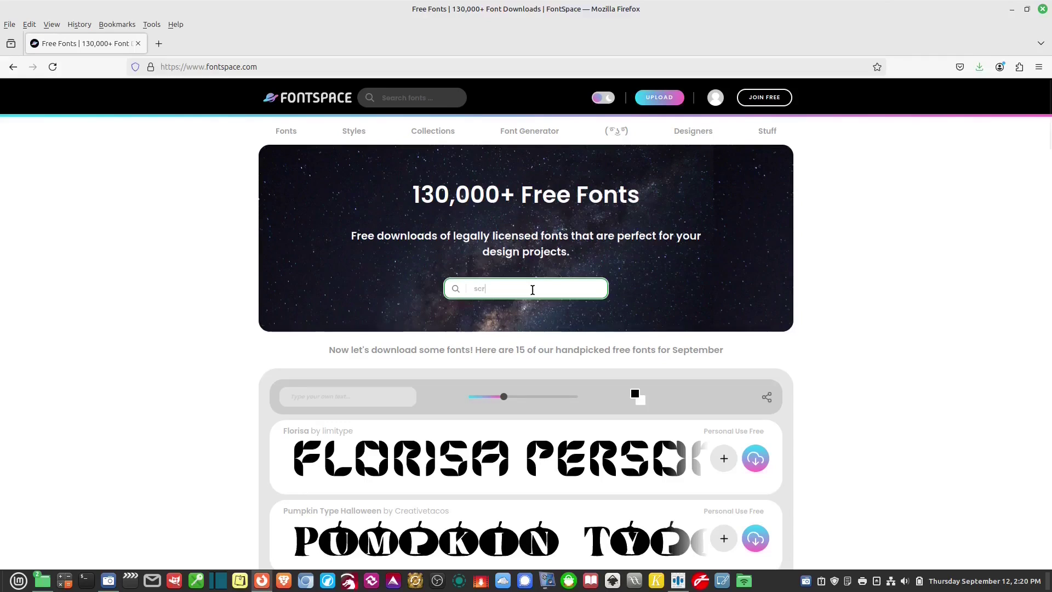
pyautogui.write('ipt')
pyautogui.press('Return')
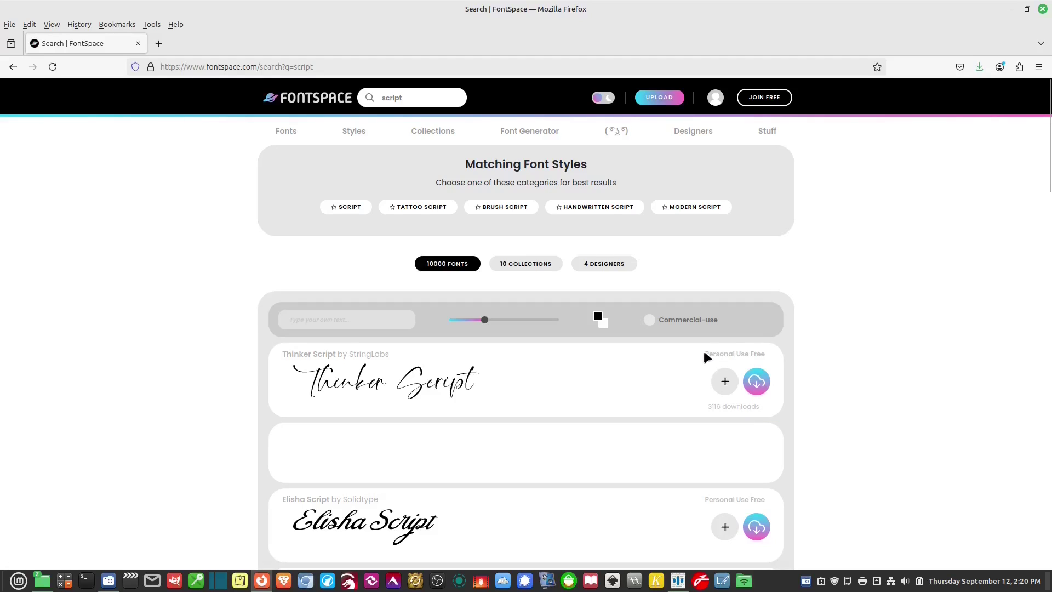
# - Filter the script results to commercial-use fonts and scroll down to Hanford Script
pyautogui.moveTo(707, 357); pyautogui.dragTo(794, 368)
pyautogui.click(809, 344)
pyautogui.click(651, 322)
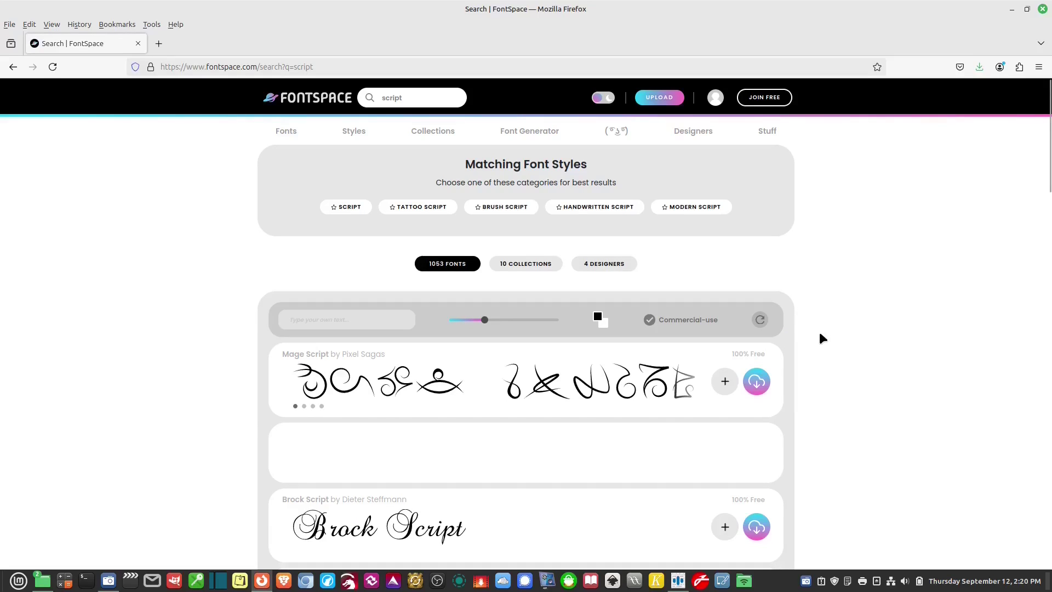
pyautogui.scroll(-3, 822, 338)
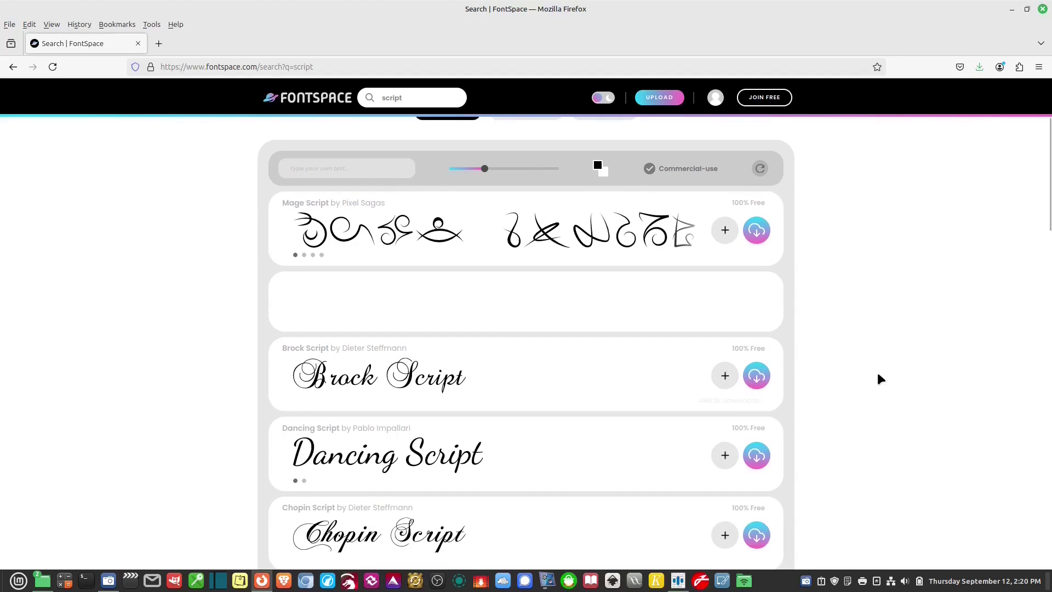
pyautogui.scroll(-6, 880, 390)
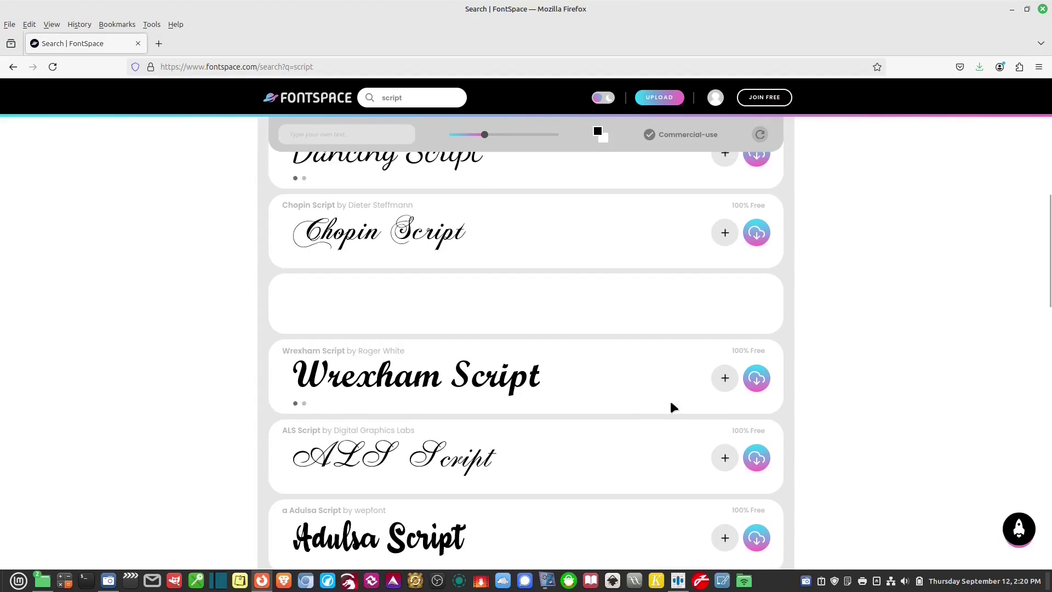
pyautogui.scroll(-4, 619, 422)
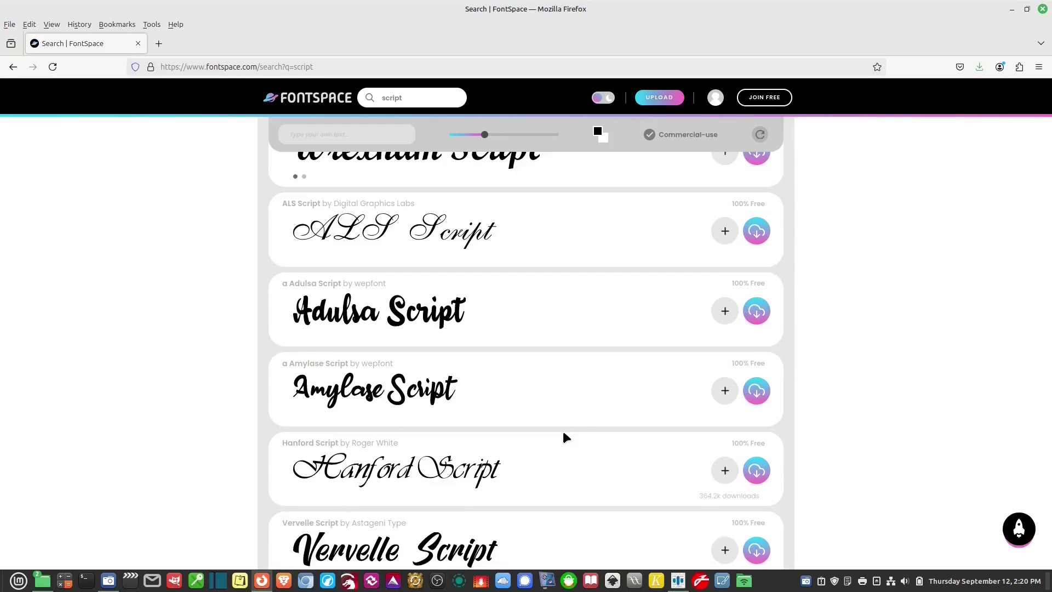
pyautogui.scroll(-3, 566, 436)
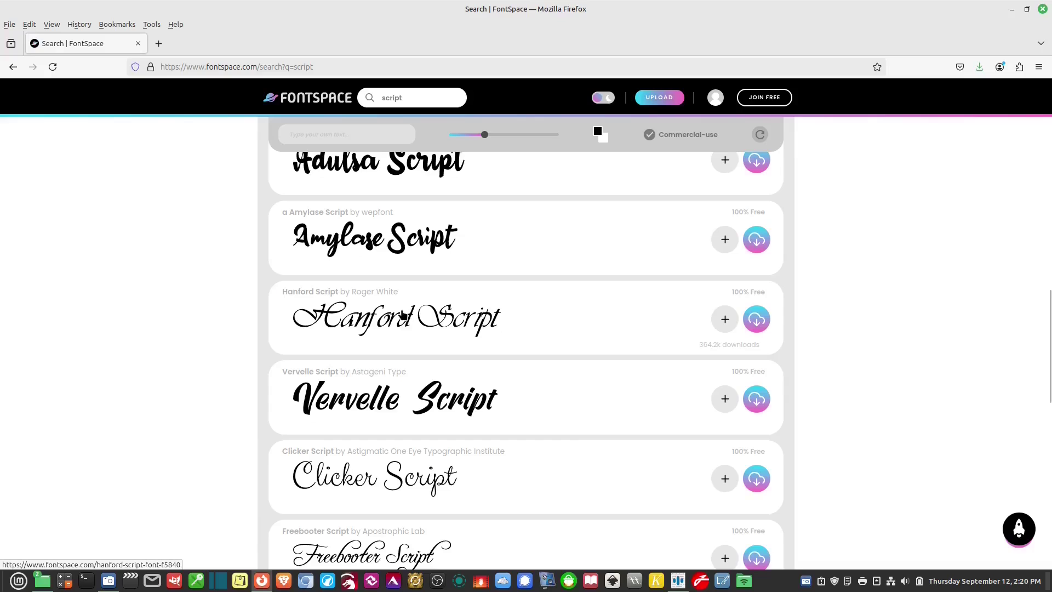
# - Download and save hanford-script-font.zip and dancing-script-font.zip
pyautogui.click(756, 318)
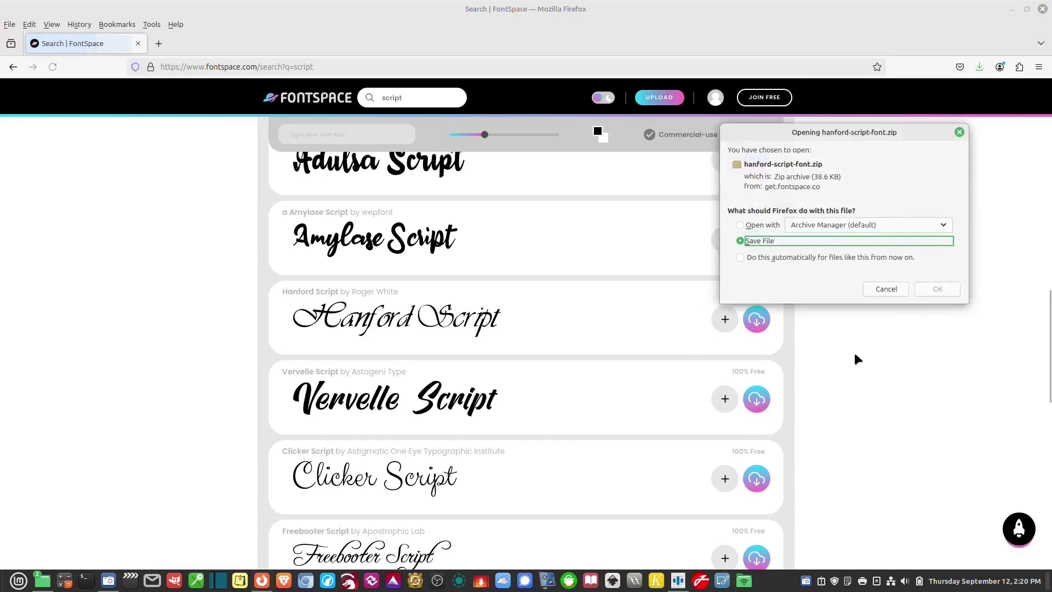
pyautogui.click(938, 290)
pyautogui.scroll(15, 852, 443)
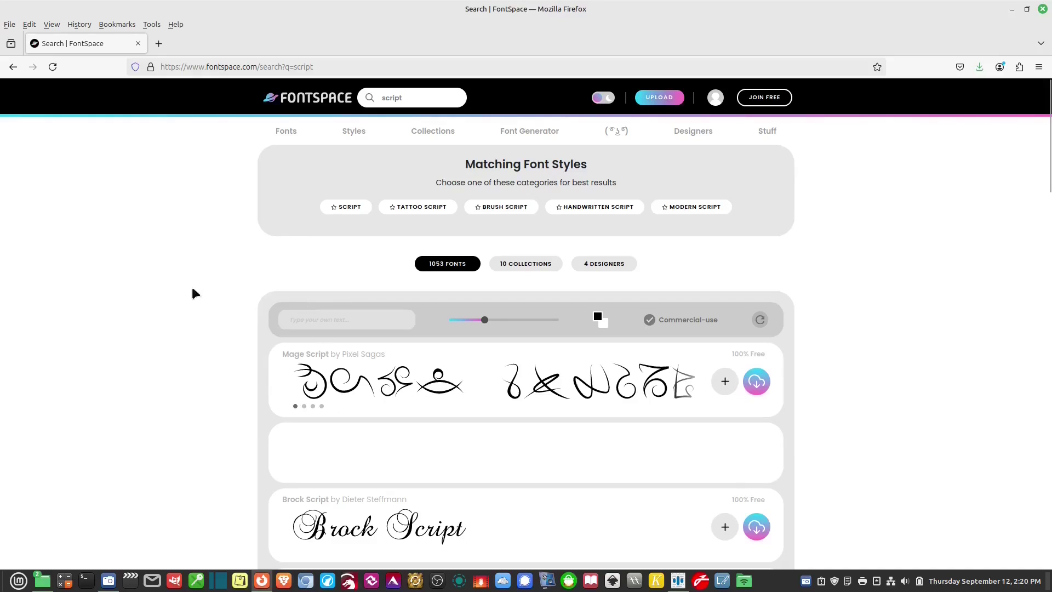
pyautogui.scroll(-5, 307, 360)
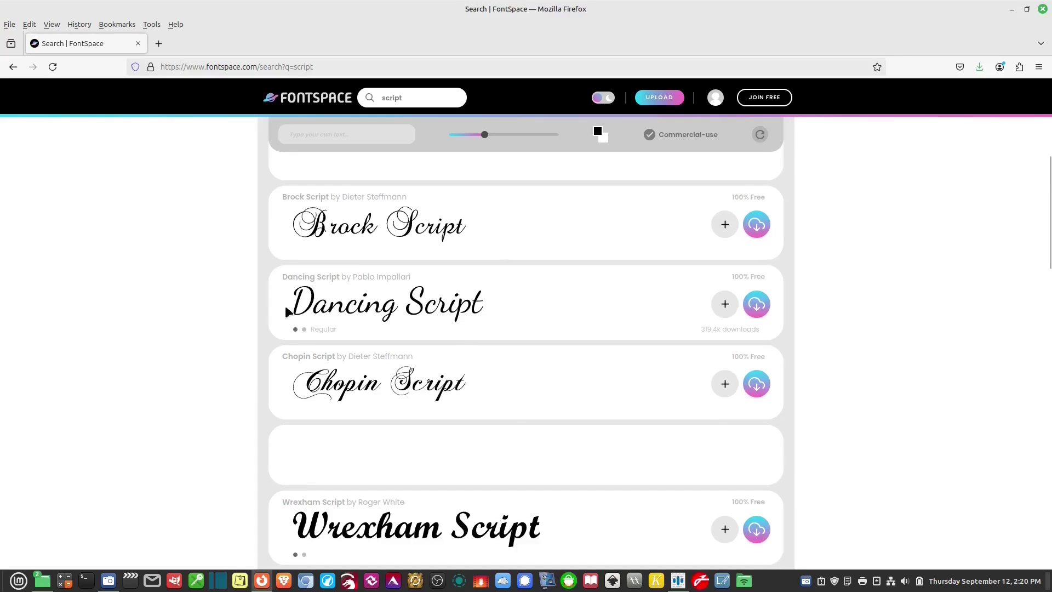
pyautogui.click(753, 305)
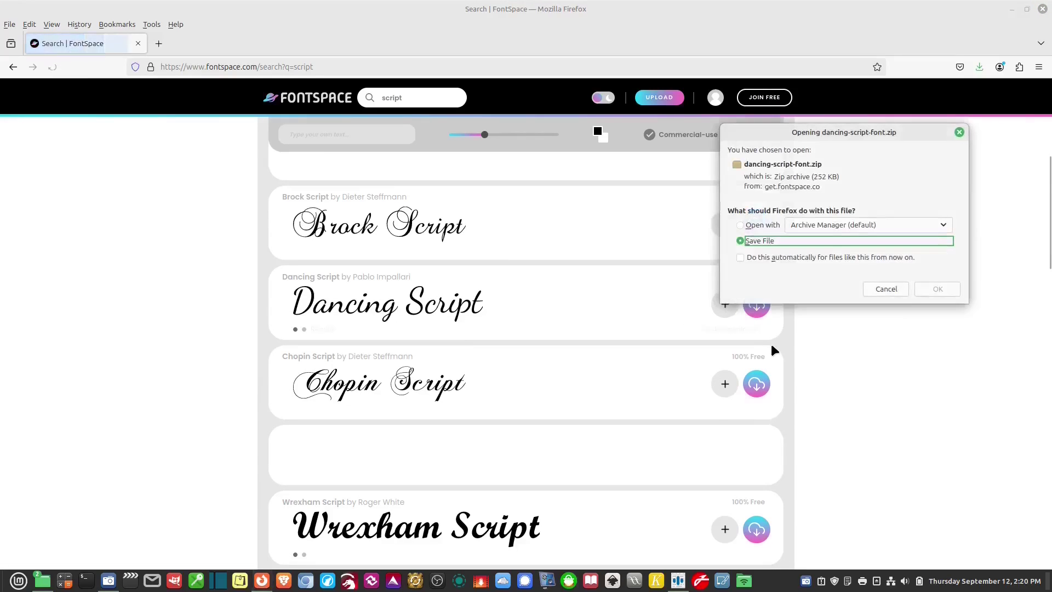
pyautogui.click(938, 290)
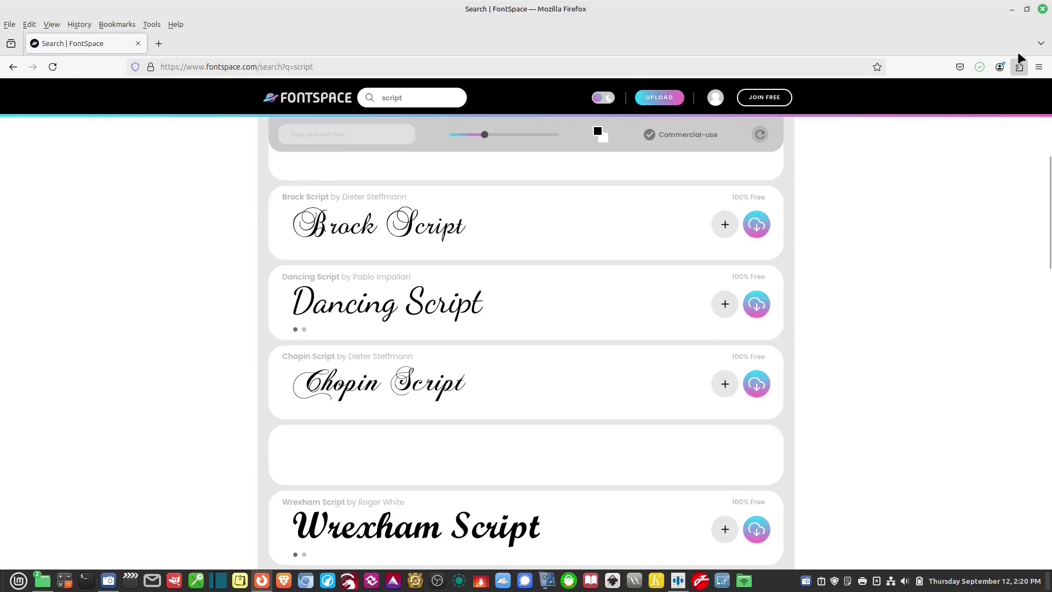
# - Extract the Hanford and Dancing Script zips in Downloads with Extract Here
pyautogui.click(1012, 9)
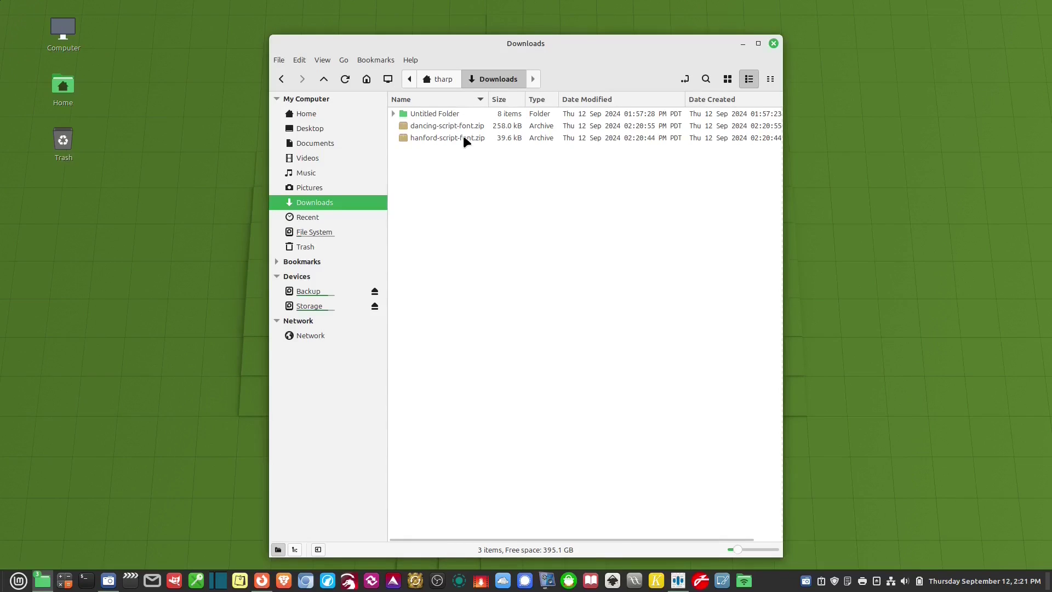
pyautogui.rightClick(464, 137)
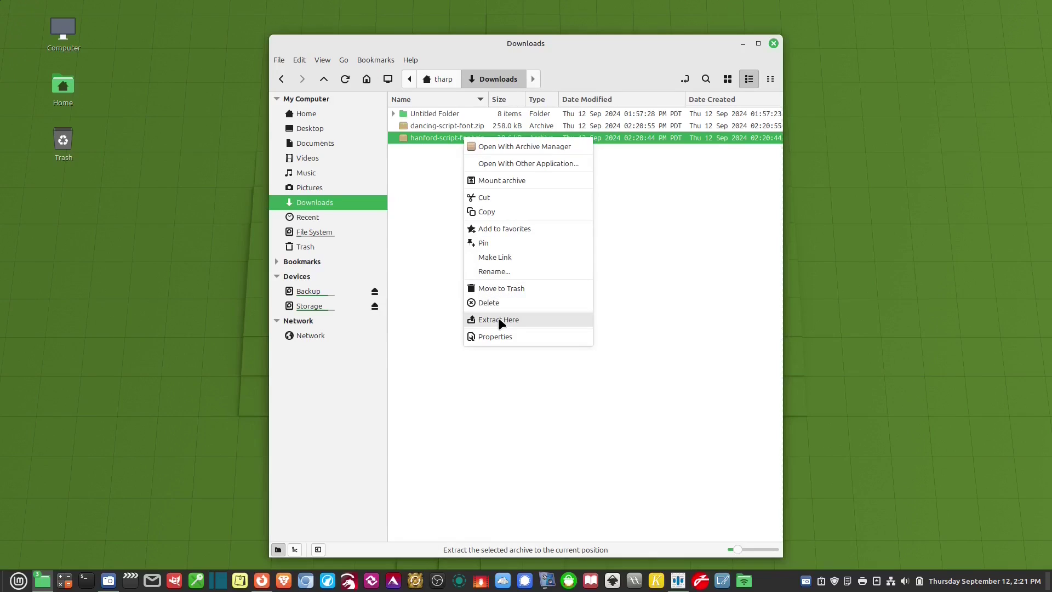
pyautogui.click(498, 319)
pyautogui.rightClick(461, 137)
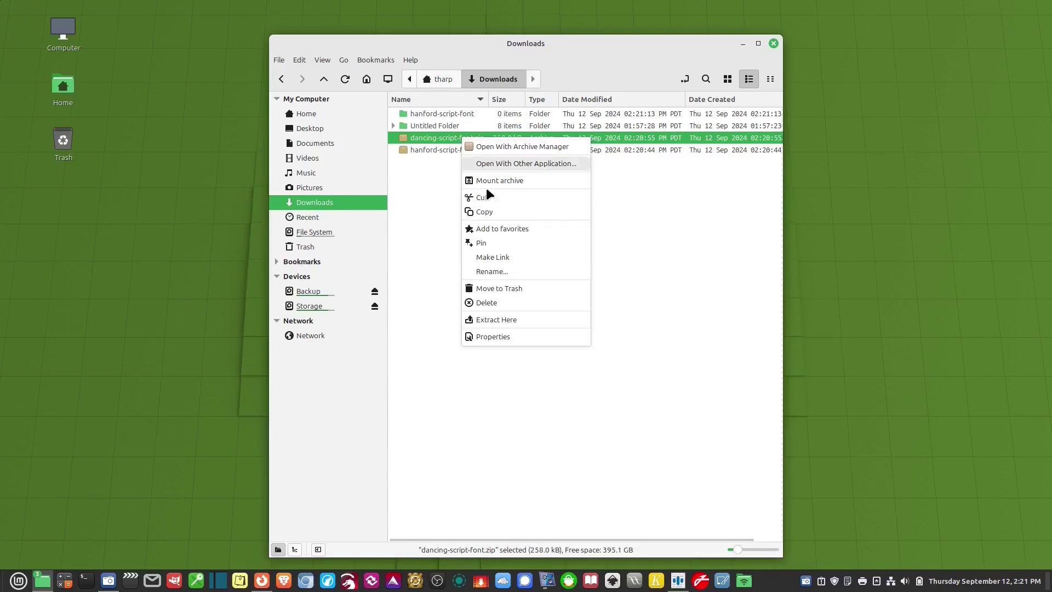
pyautogui.click(527, 316)
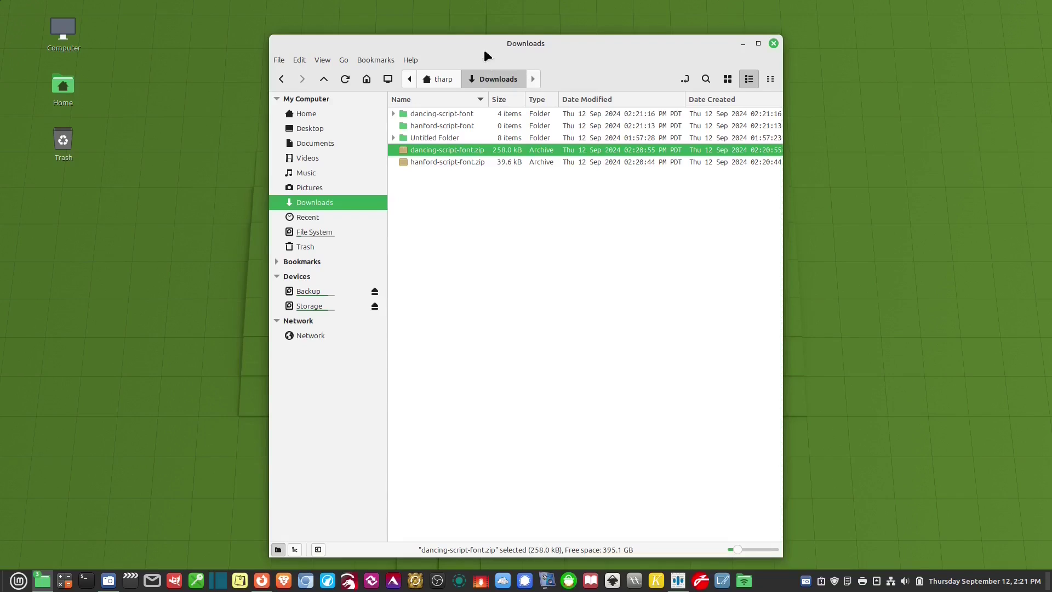
# - Open a Computer window and arrange it beside the Downloads window
pyautogui.moveTo(487, 62); pyautogui.dragTo(743, 42)
pyautogui.doubleClick(63, 30)
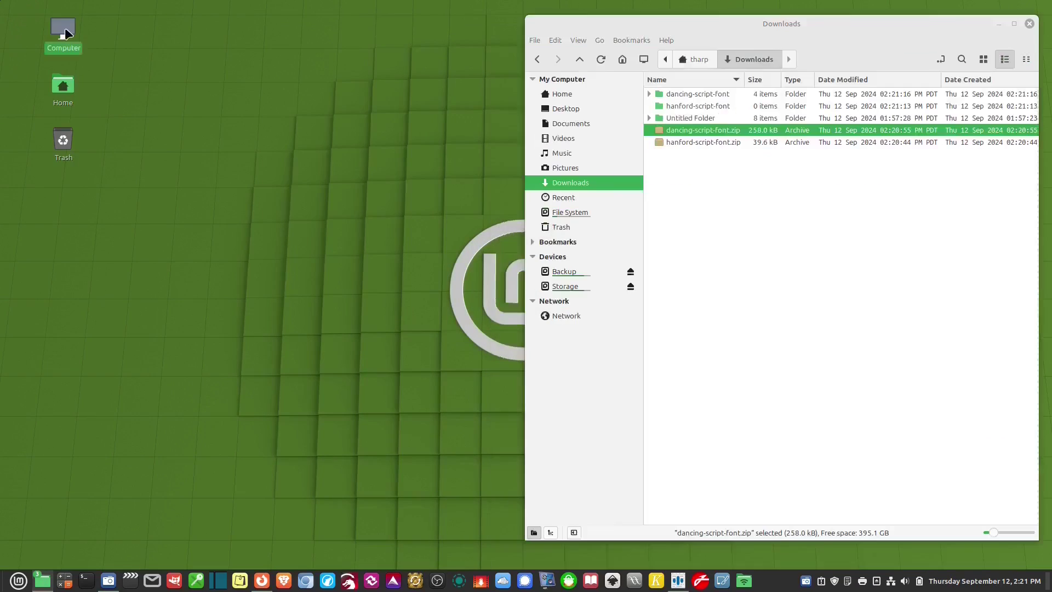
pyautogui.moveTo(346, 43); pyautogui.dragTo(146, 33)
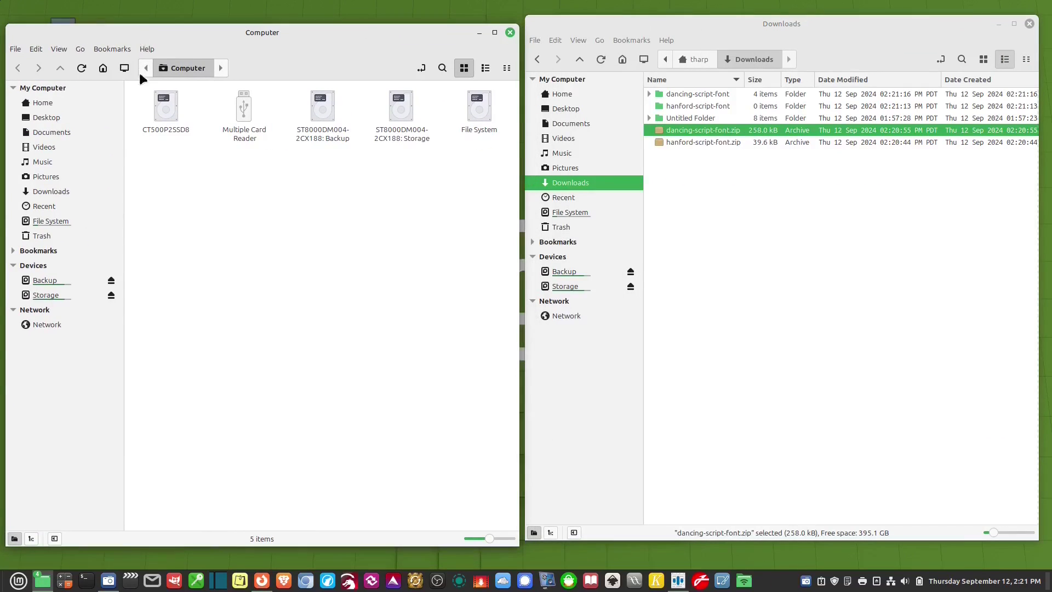
# - Navigate from the file system root to /usr/share/fonts
pyautogui.click(64, 218)
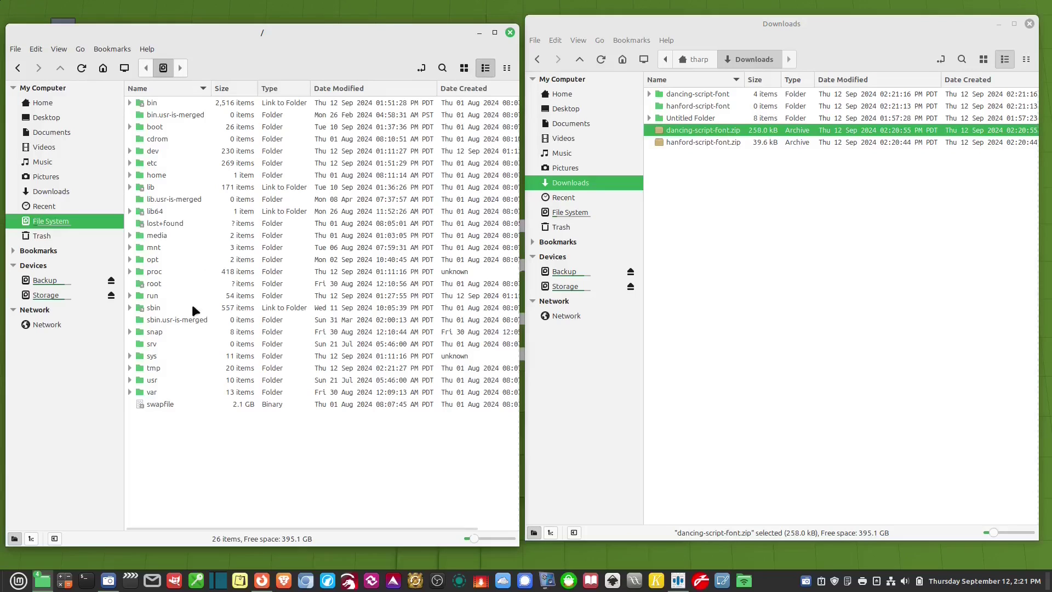
pyautogui.doubleClick(162, 380)
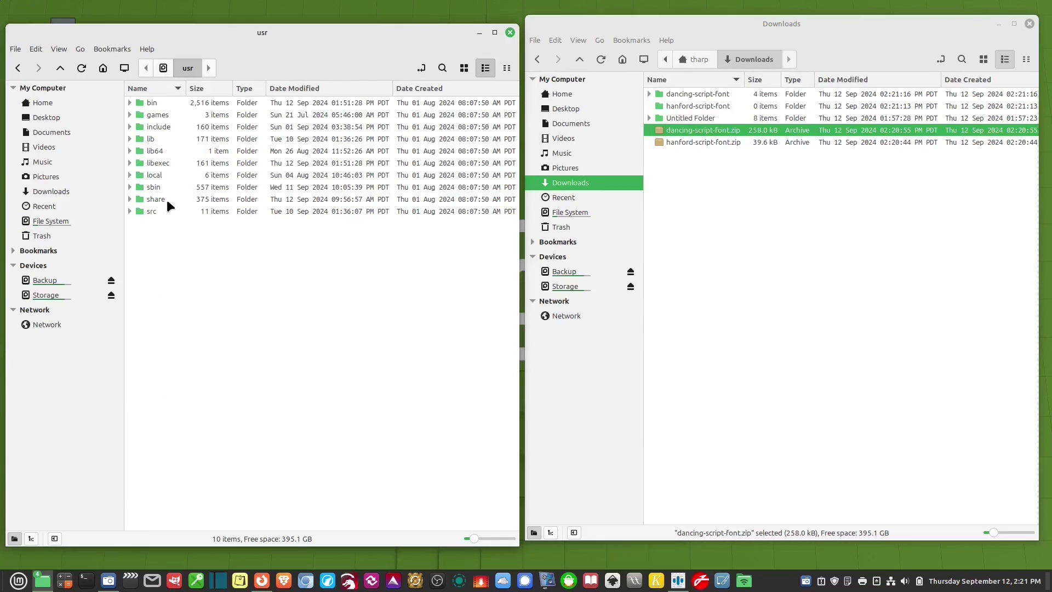
pyautogui.doubleClick(168, 200)
pyautogui.scroll(-10, 173, 303)
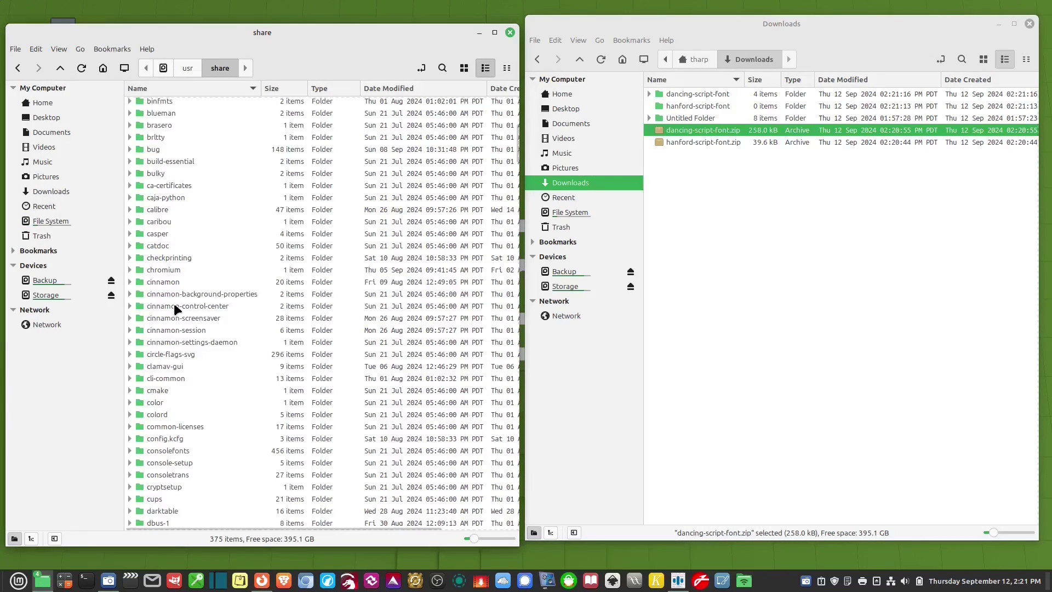
pyautogui.scroll(-3, 177, 320)
pyautogui.doubleClick(176, 367)
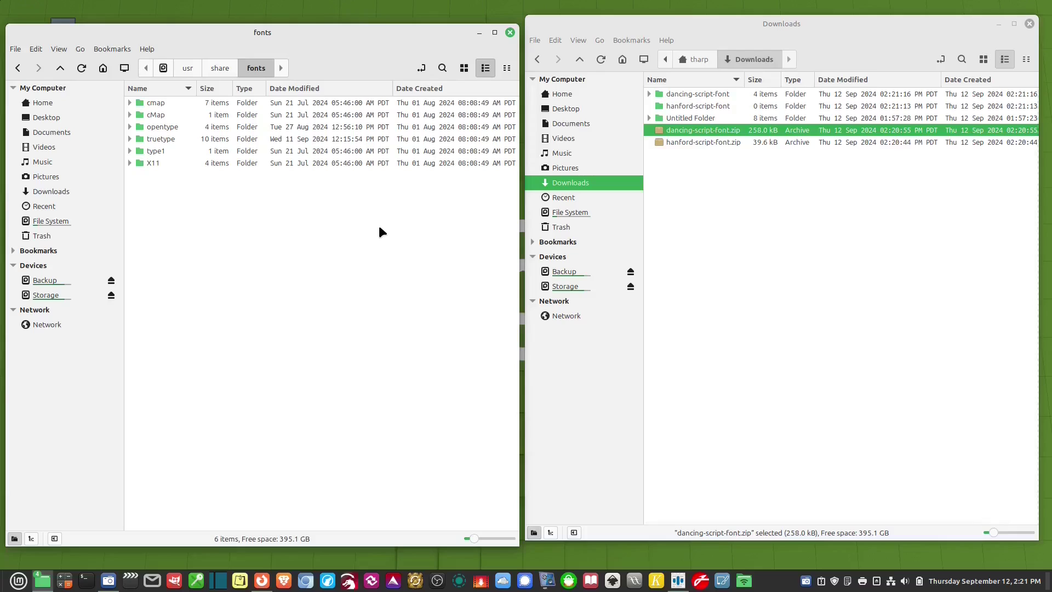
# - Open dancing-script-font and select its .ttf and .otf font files
pyautogui.doubleClick(720, 105)
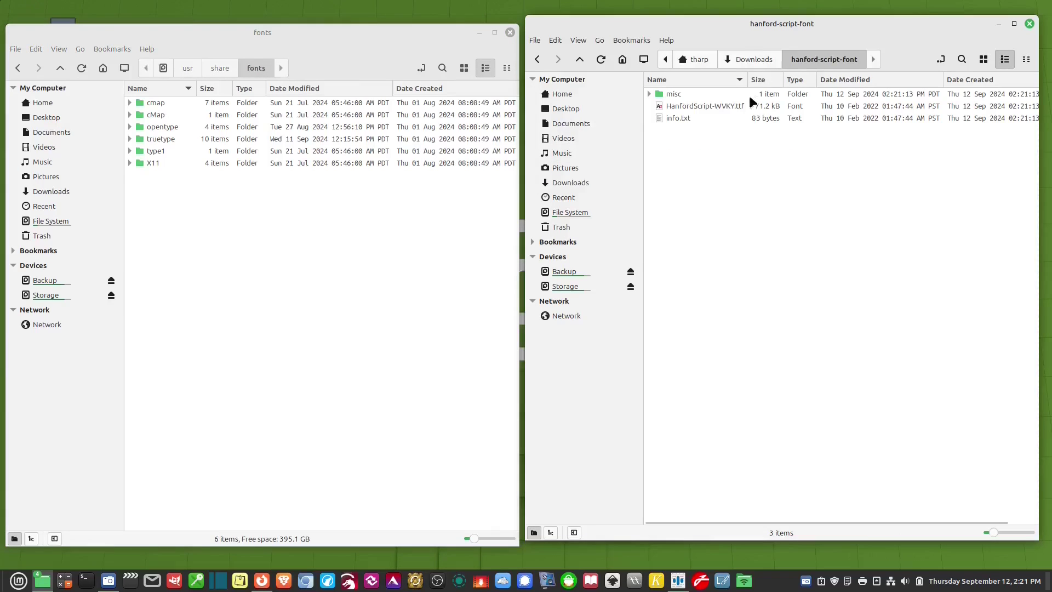
pyautogui.click(764, 59)
pyautogui.doubleClick(707, 93)
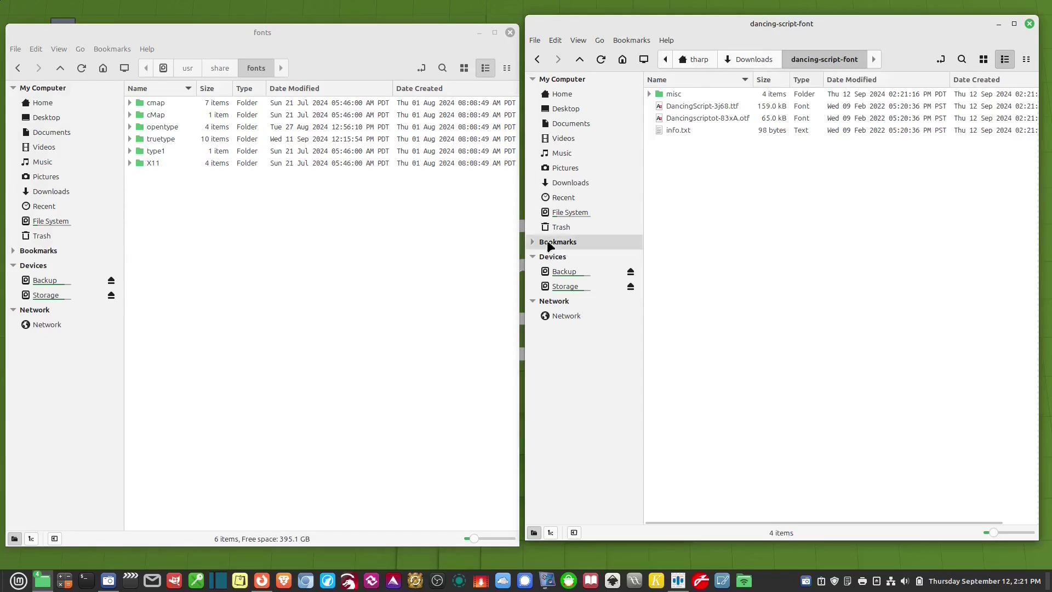
pyautogui.click(728, 106)
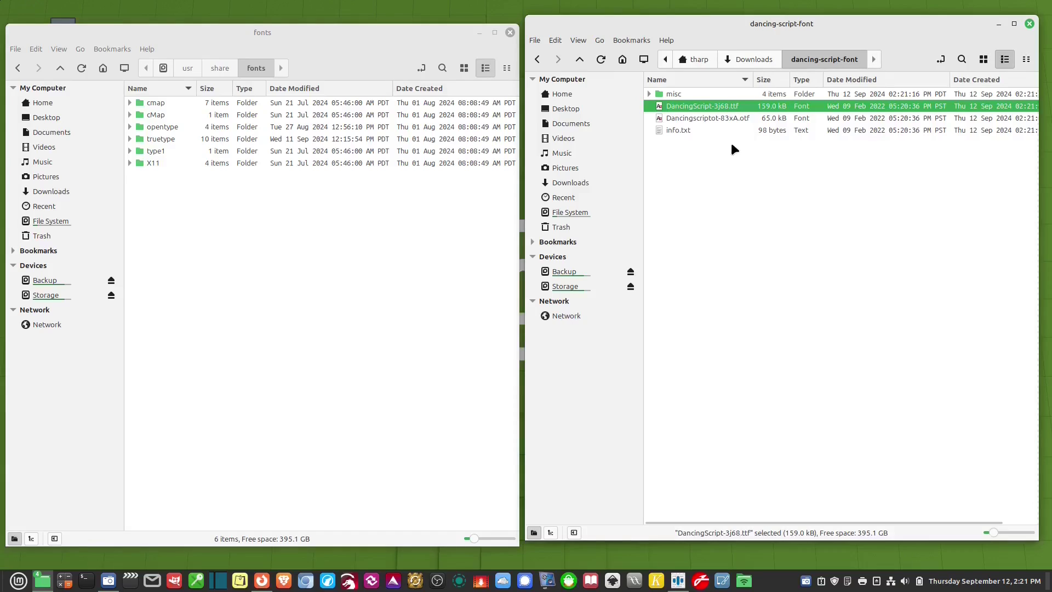
pyautogui.click(731, 120)
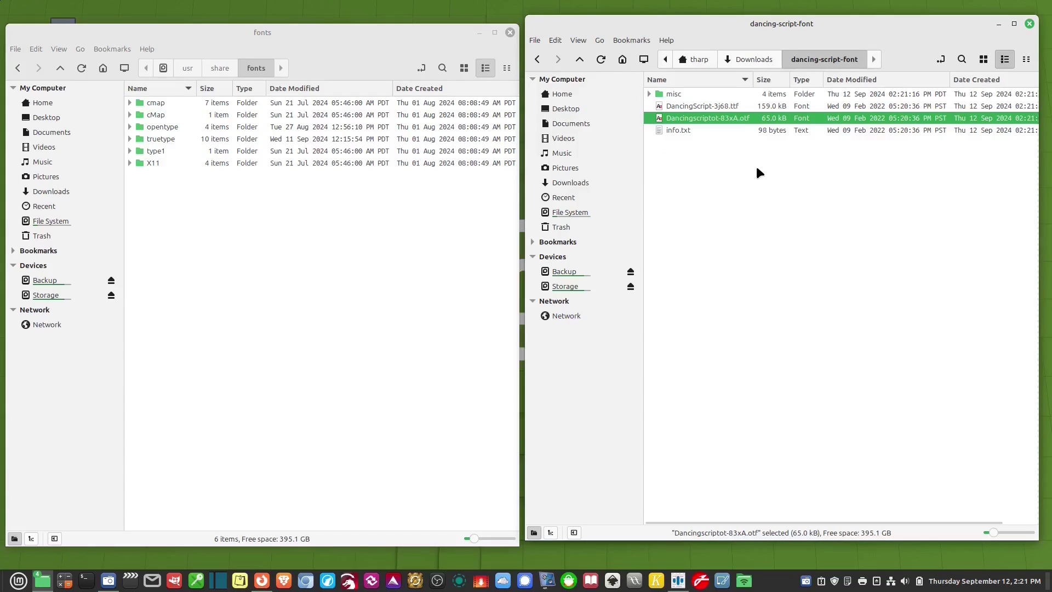
pyautogui.moveTo(747, 101); pyautogui.dragTo(738, 117)
pyautogui.click(737, 118)
# - Inspect the opentype and truetype folders in /usr/share/fonts, then clear the selection
pyautogui.click(169, 131)
pyautogui.click(166, 137)
pyautogui.click(175, 131)
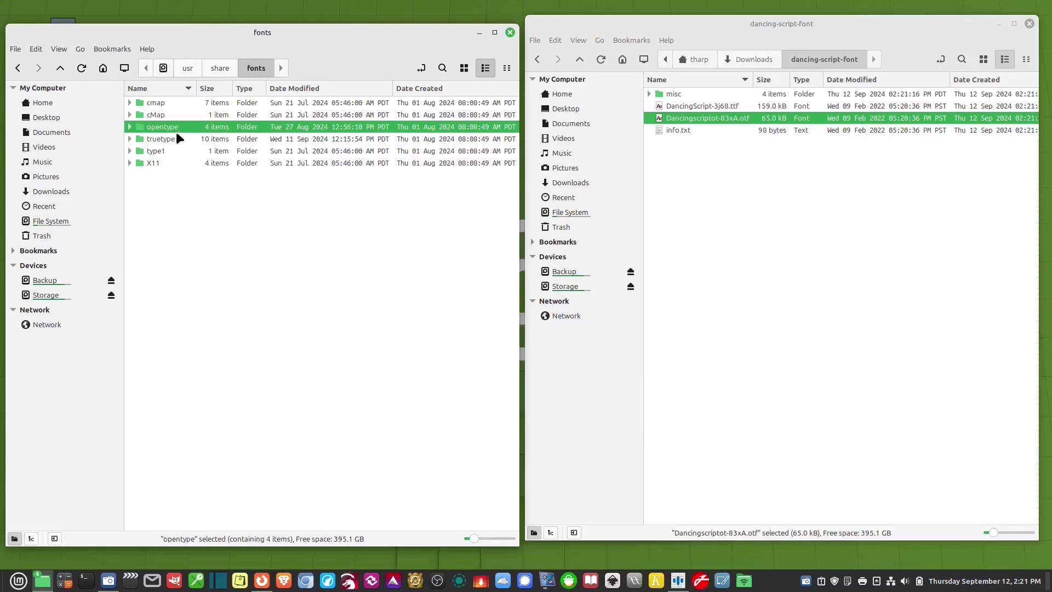
pyautogui.click(176, 138)
pyautogui.click(230, 211)
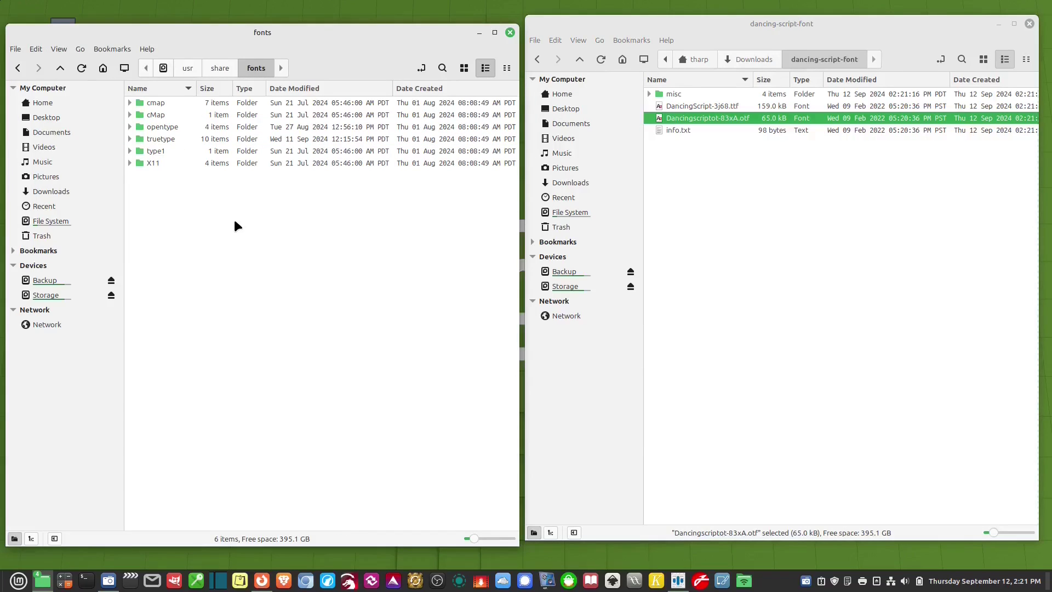
pyautogui.moveTo(245, 222); pyautogui.dragTo(90, 51)
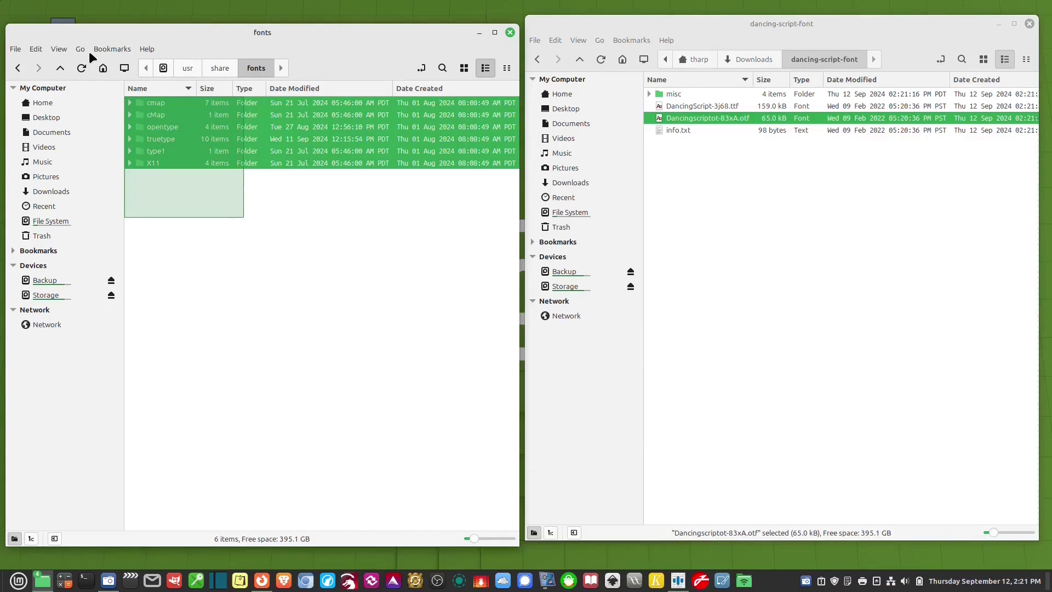
pyautogui.click(170, 204)
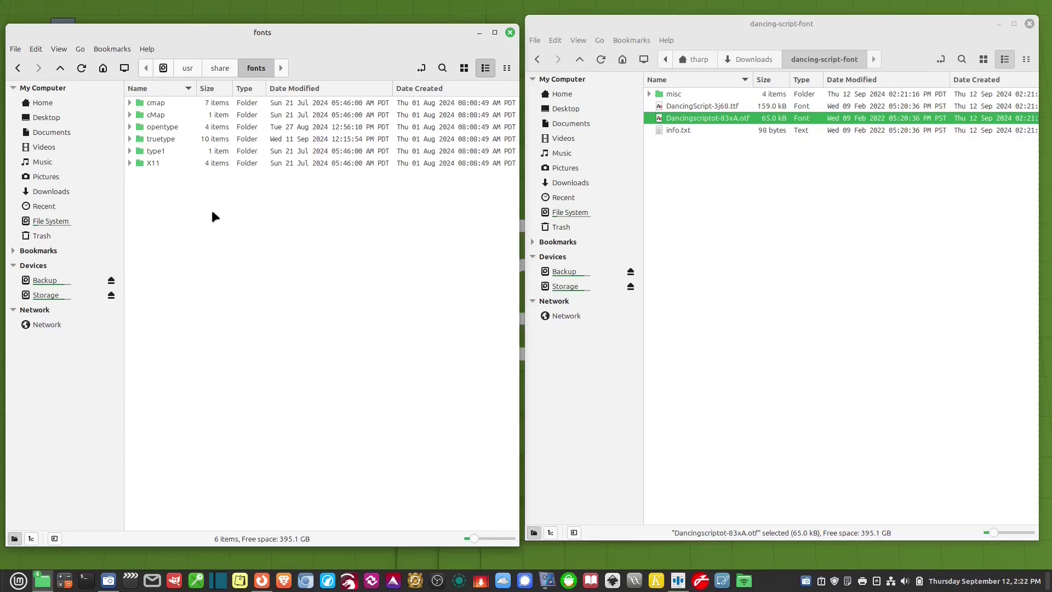
# - Reopen /usr/share/fonts as root and create a new folder, typing 'Perso' as its name
pyautogui.rightClick(165, 211)
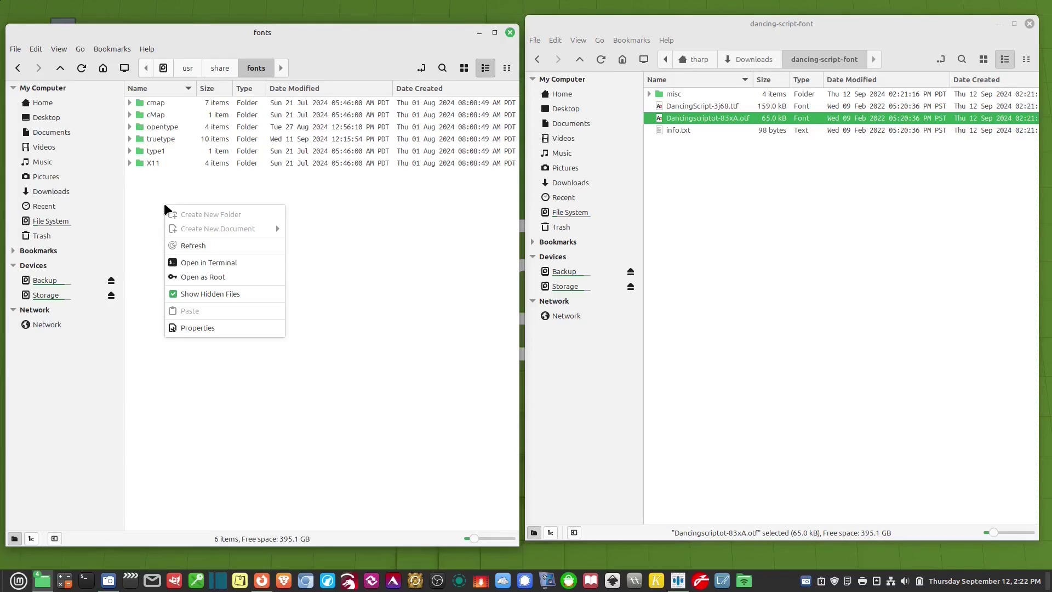
pyautogui.click(220, 277)
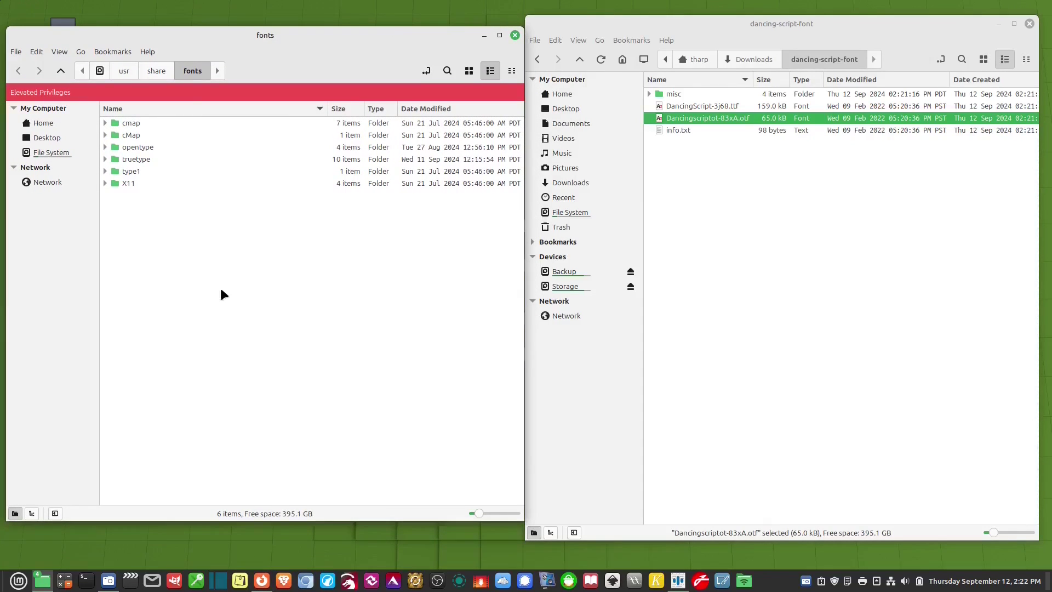
pyautogui.rightClick(150, 213)
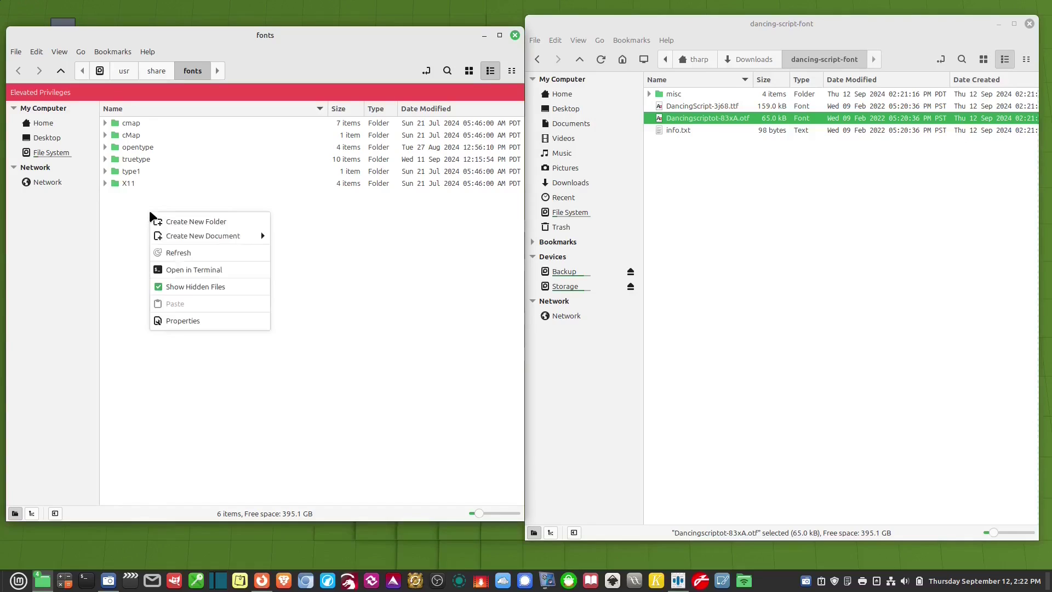
pyautogui.click(196, 219)
pyautogui.write('P')
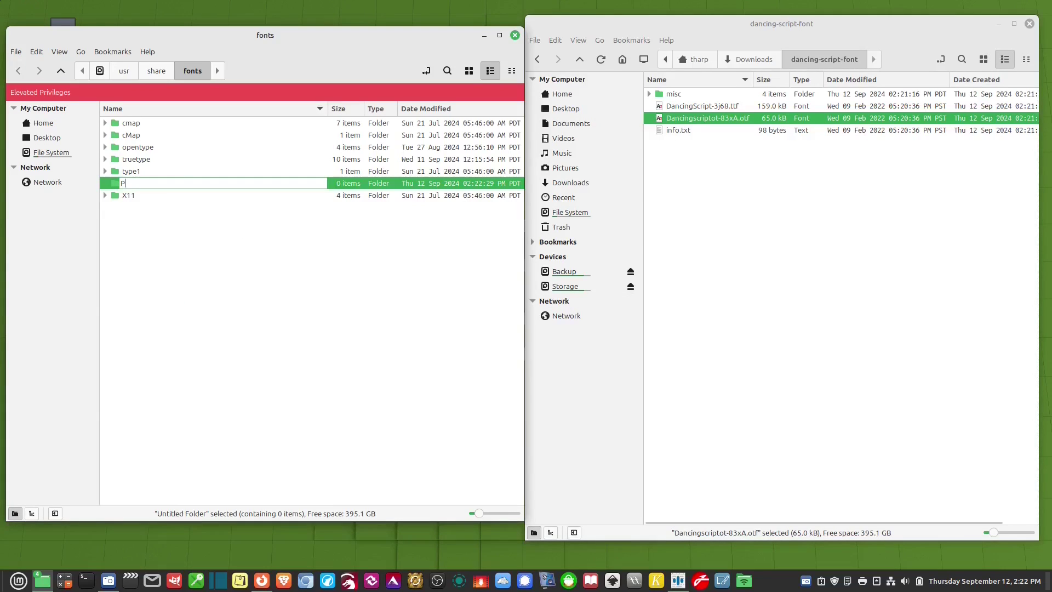
pyautogui.write('ersonal')
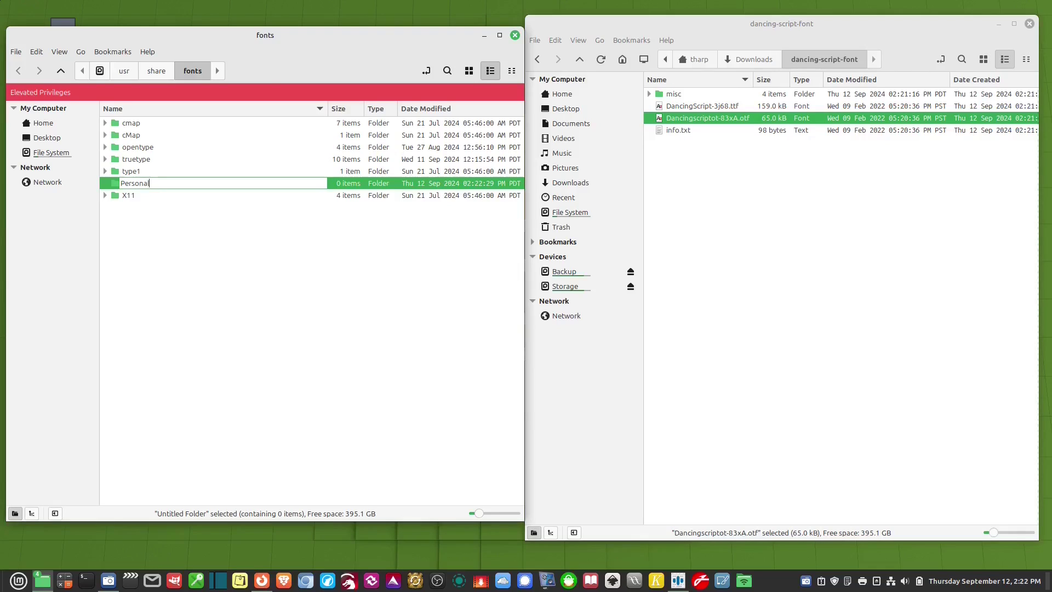
# - Name the folder Personal, open it, and drag both Dancing Script fonts into it
pyautogui.press('Return')
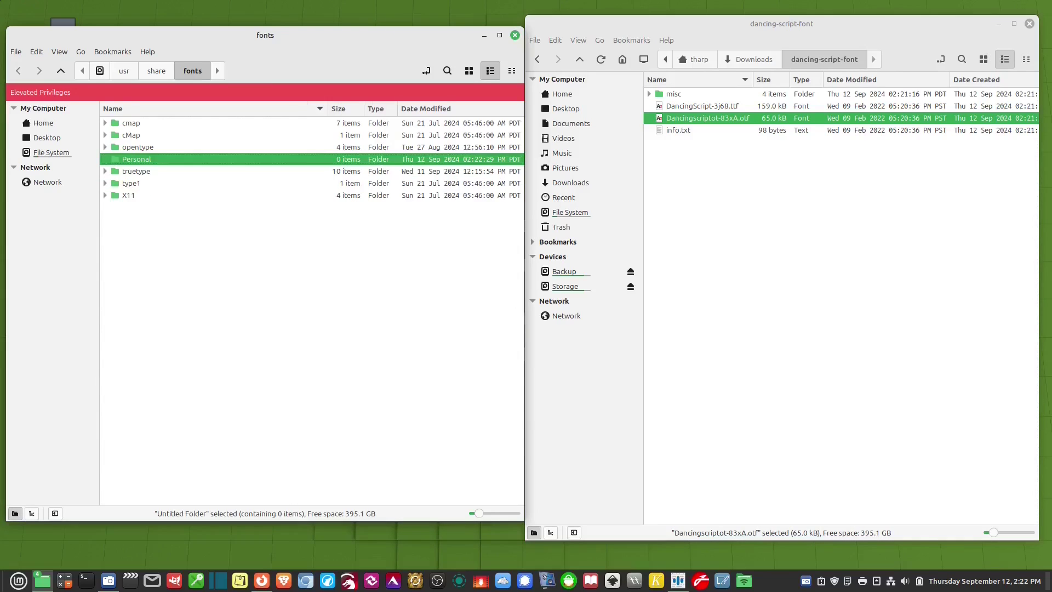
pyautogui.press('Return')
pyautogui.keyDown('shift'); pyautogui.click(741, 106); pyautogui.keyUp('shift')
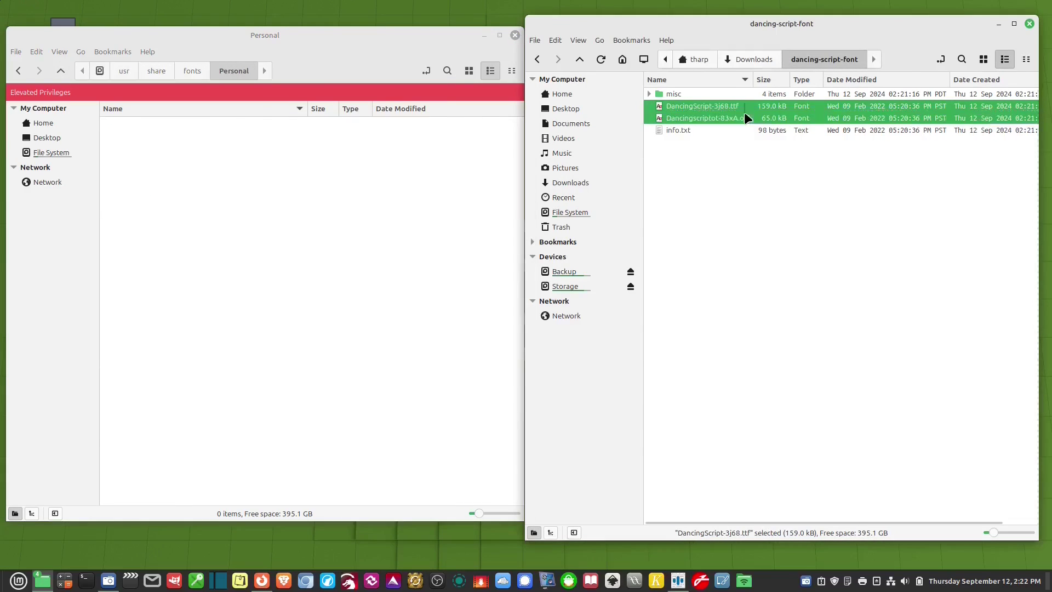
pyautogui.moveTo(744, 112); pyautogui.dragTo(258, 196)
# - Paste HanfordScript-WVKY.ttf from hanford-script-font into Personal
pyautogui.click(749, 59)
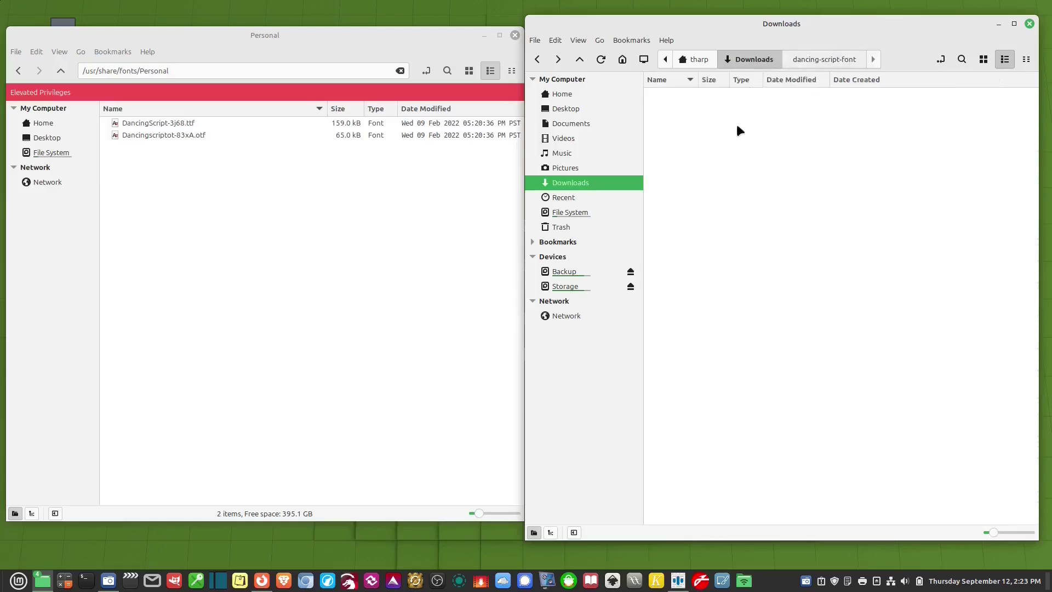
pyautogui.doubleClick(704, 102)
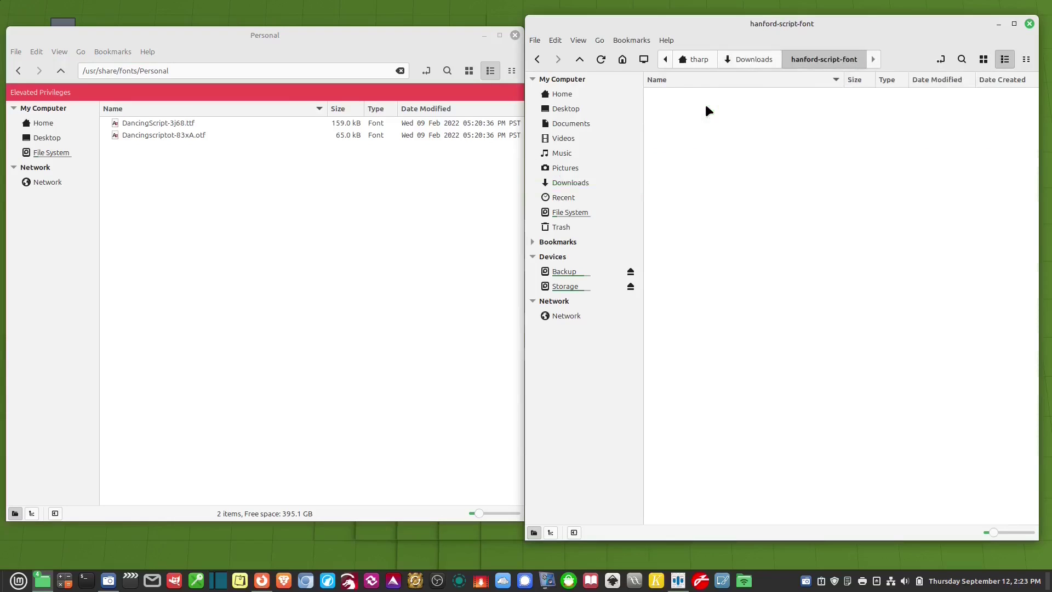
pyautogui.click(247, 235)
pyautogui.hotkey('ctrl', 'v')
# - Open the Mint applications menu and scroll through its list
pyautogui.press('super')
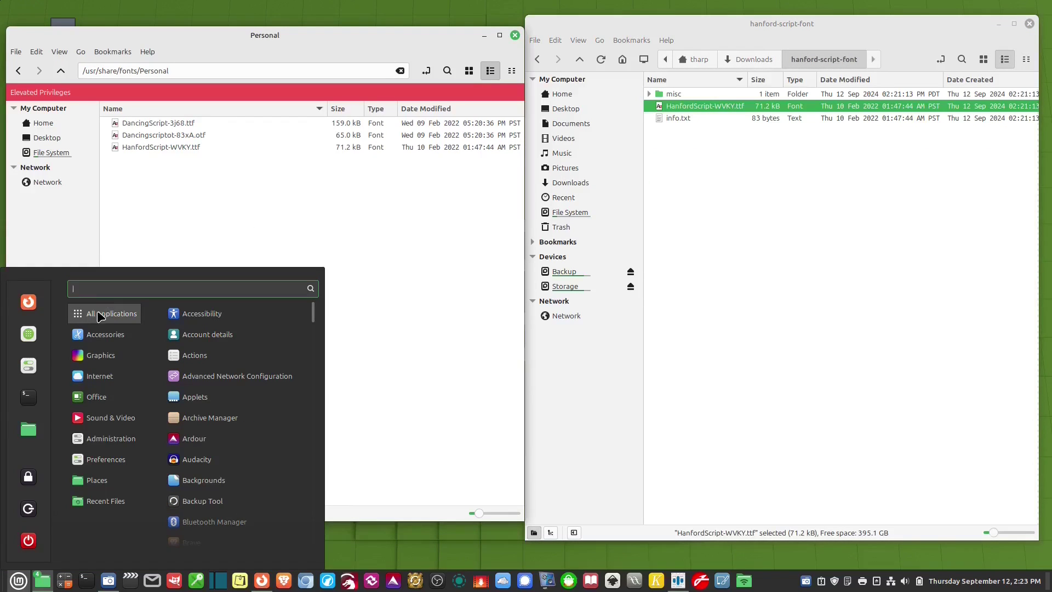
pyautogui.moveTo(109, 392)
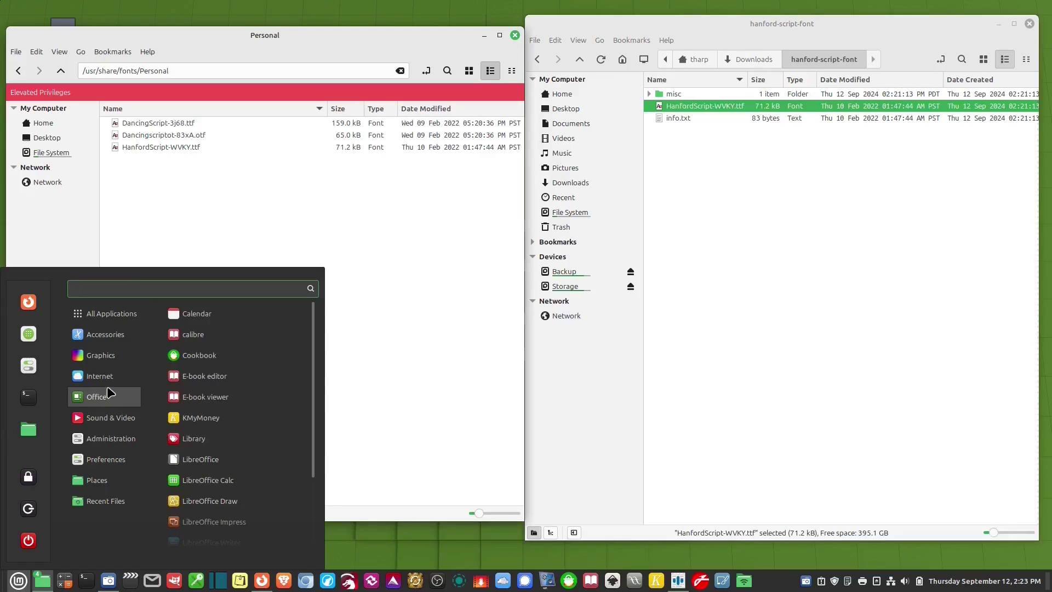
pyautogui.scroll(-3, 258, 455)
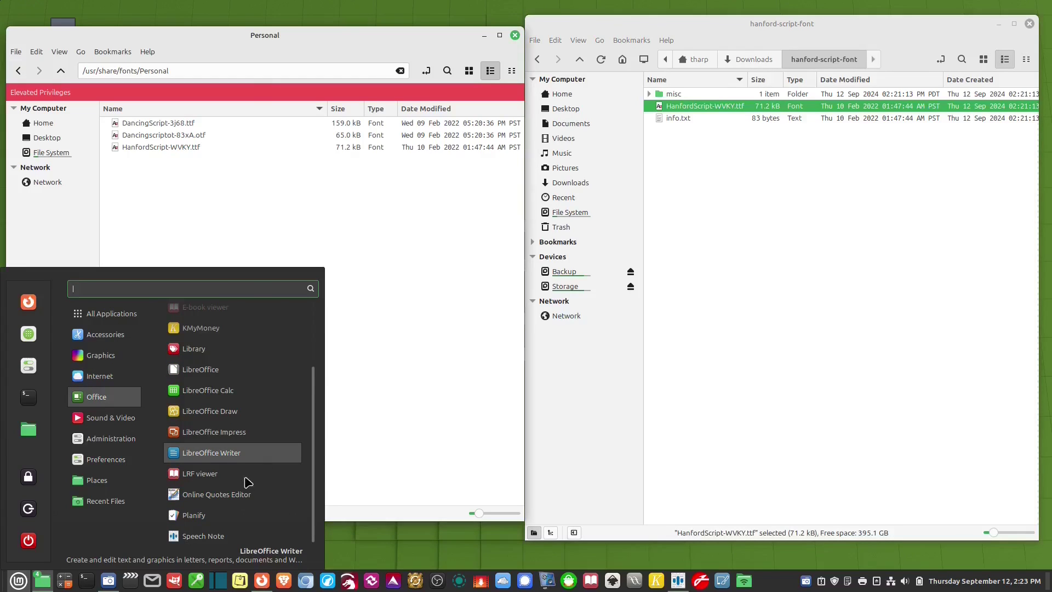
# - Start a new Writer document, set the word Test in Hanford Script, and begin a new line
pyautogui.click(227, 452)
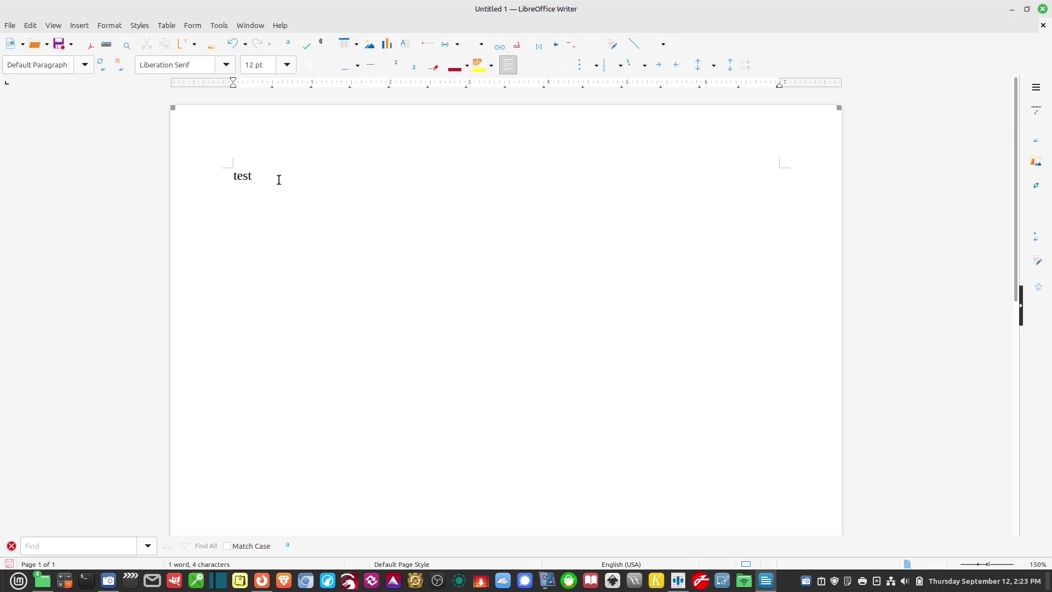
pyautogui.doubleClick(227, 178)
pyautogui.click(226, 65)
pyautogui.scroll(4, 215, 270)
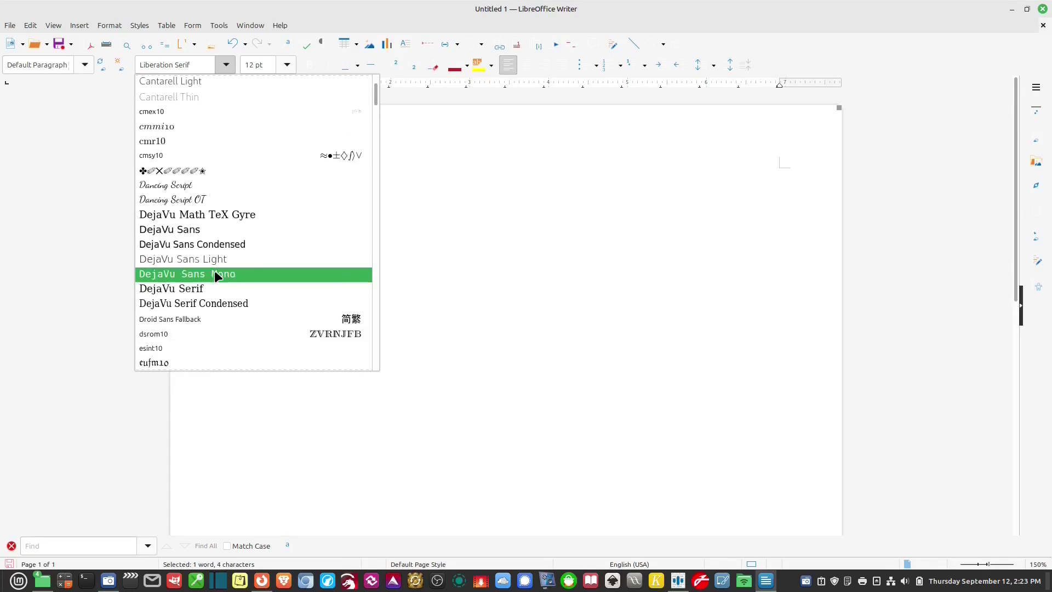
pyautogui.scroll(-4, 215, 270)
pyautogui.click(181, 241)
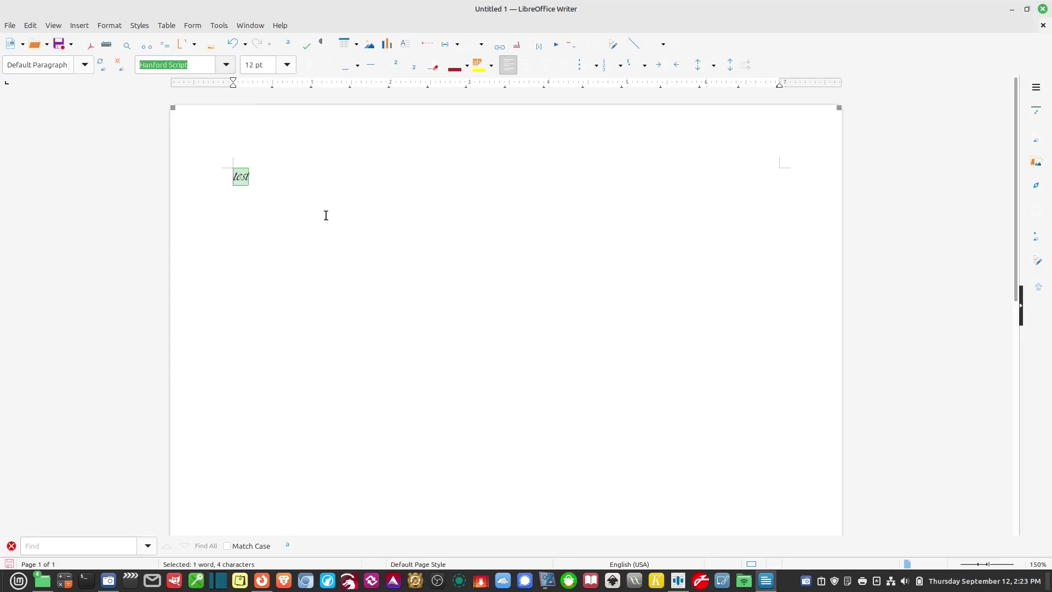
pyautogui.click(326, 187)
pyautogui.press('Return')
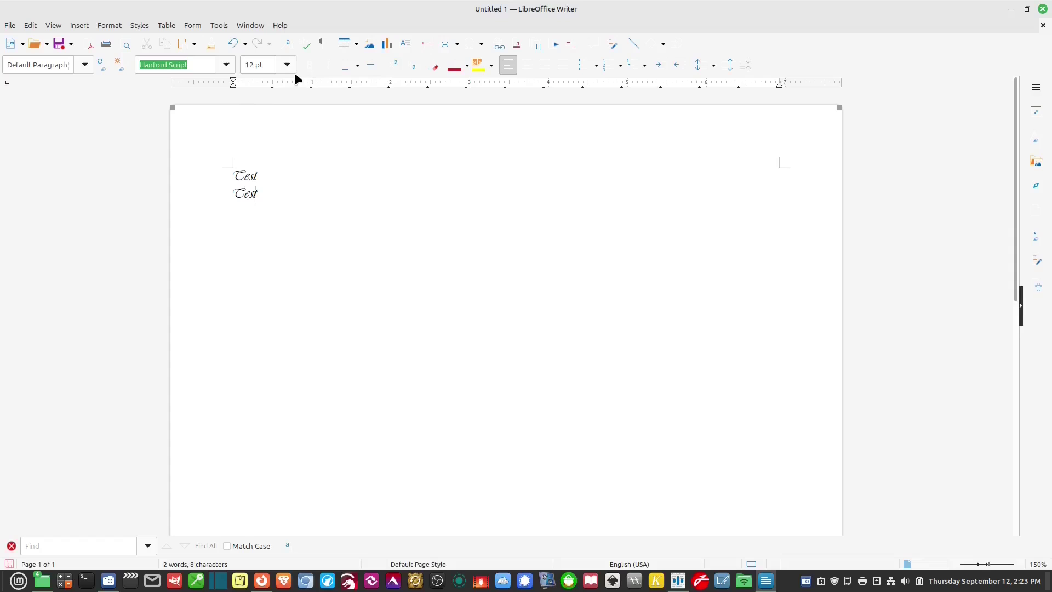
# - Apply Dancing Script to the second Test line
pyautogui.moveTo(309, 194); pyautogui.dragTo(193, 195)
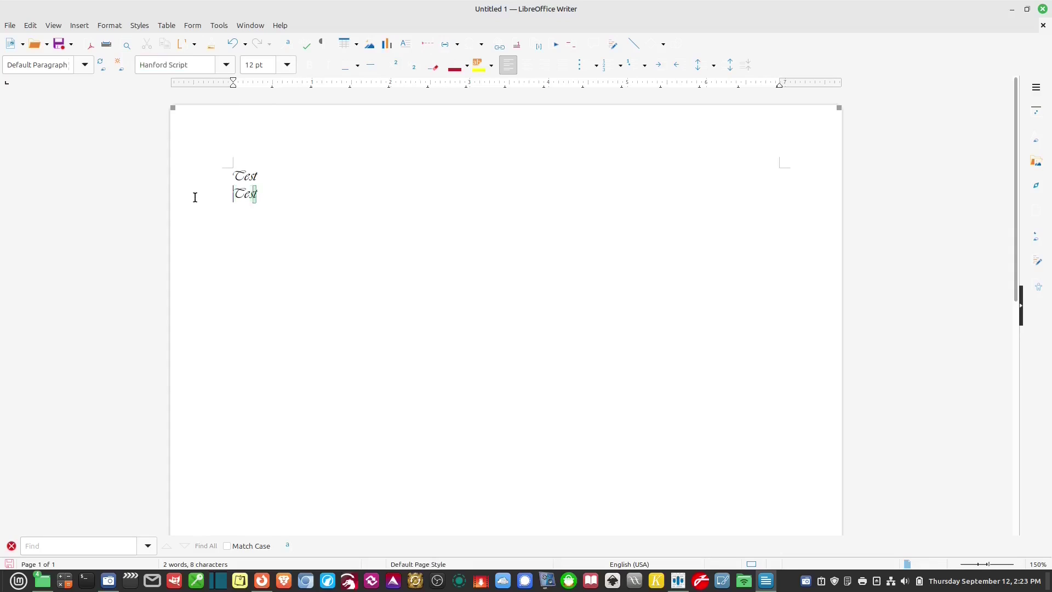
pyautogui.click(228, 62)
pyautogui.click(200, 126)
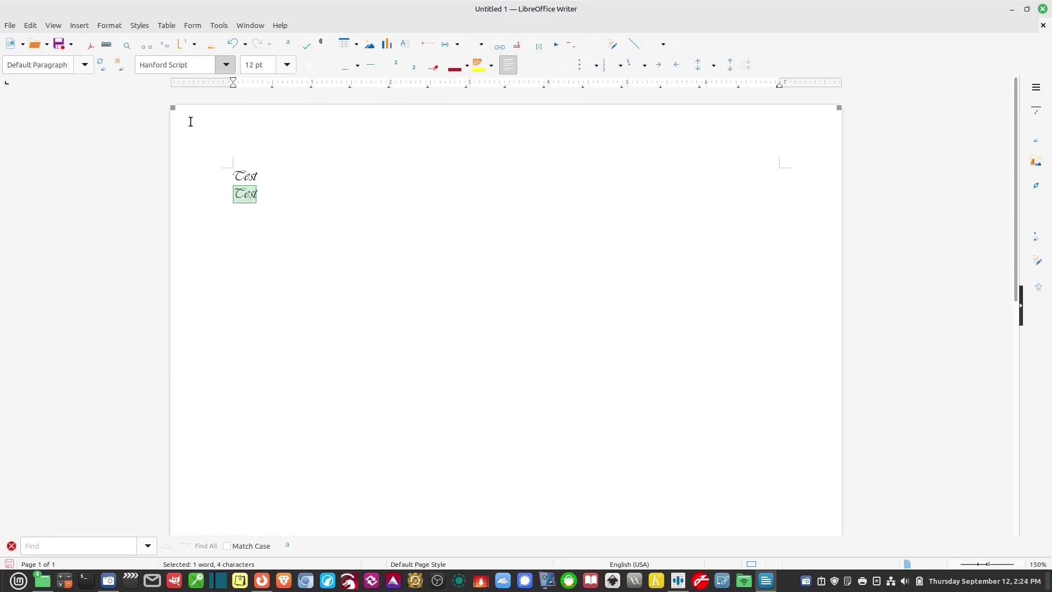
pyautogui.click(330, 195)
# - Enlarge both Test lines to 42 pt, then switch back to the file manager
pyautogui.moveTo(303, 199); pyautogui.dragTo(199, 165)
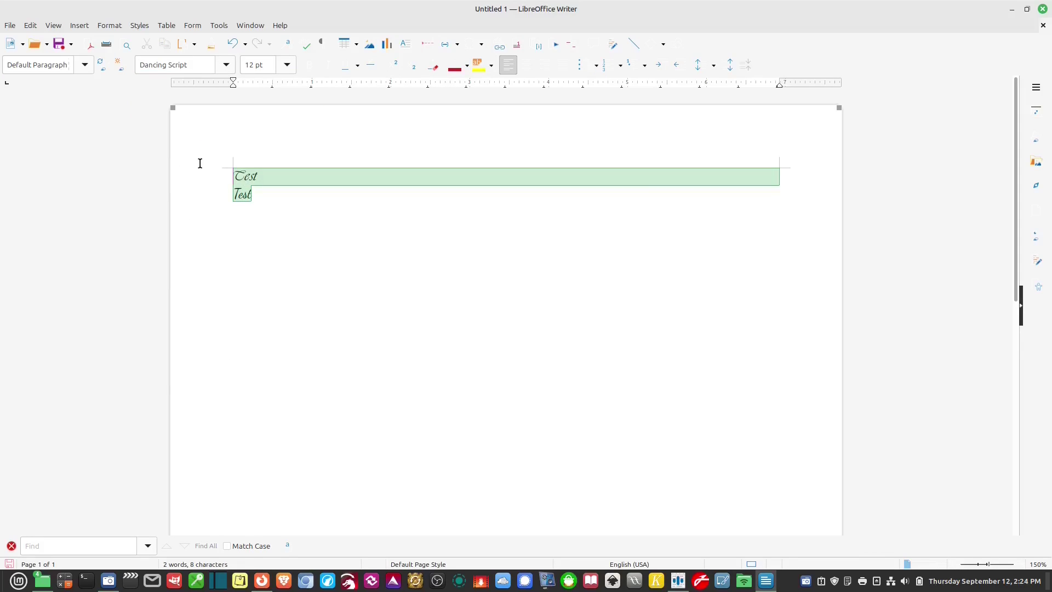
pyautogui.click(287, 65)
pyautogui.click(263, 347)
pyautogui.click(383, 307)
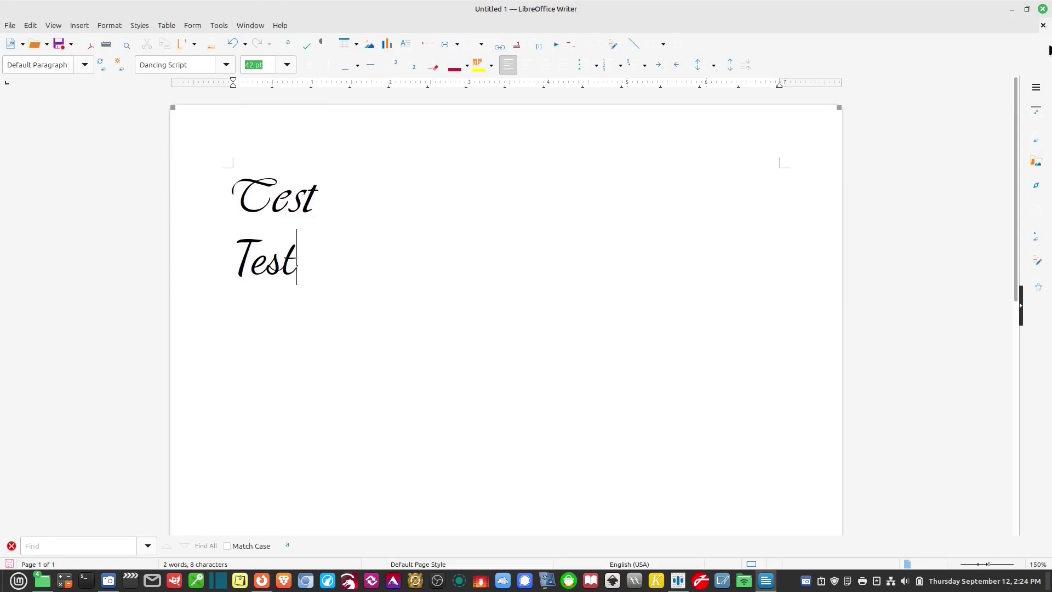
pyautogui.hotkey('ctrl', 'alt', 'Right')
# - Close the Personal and font folder windows and launch Software Manager from the menu
pyautogui.click(517, 31)
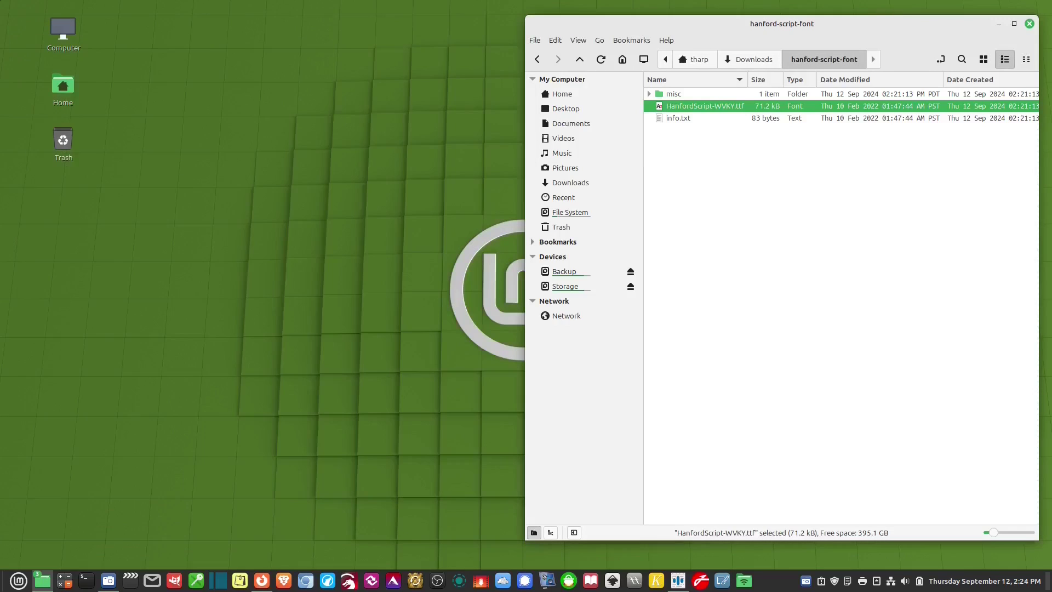
pyautogui.click(1030, 24)
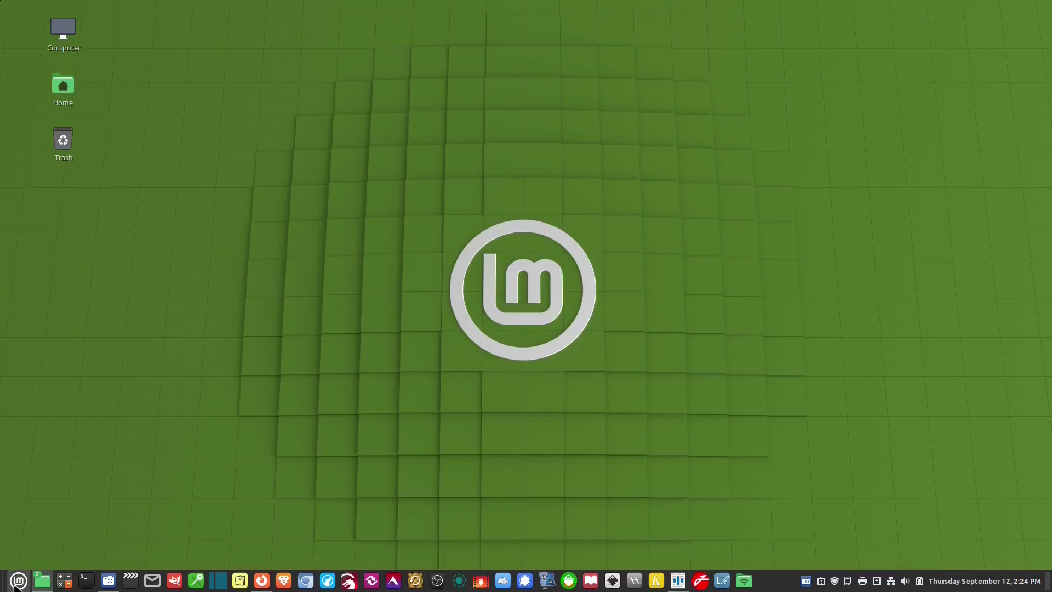
pyautogui.click(15, 581)
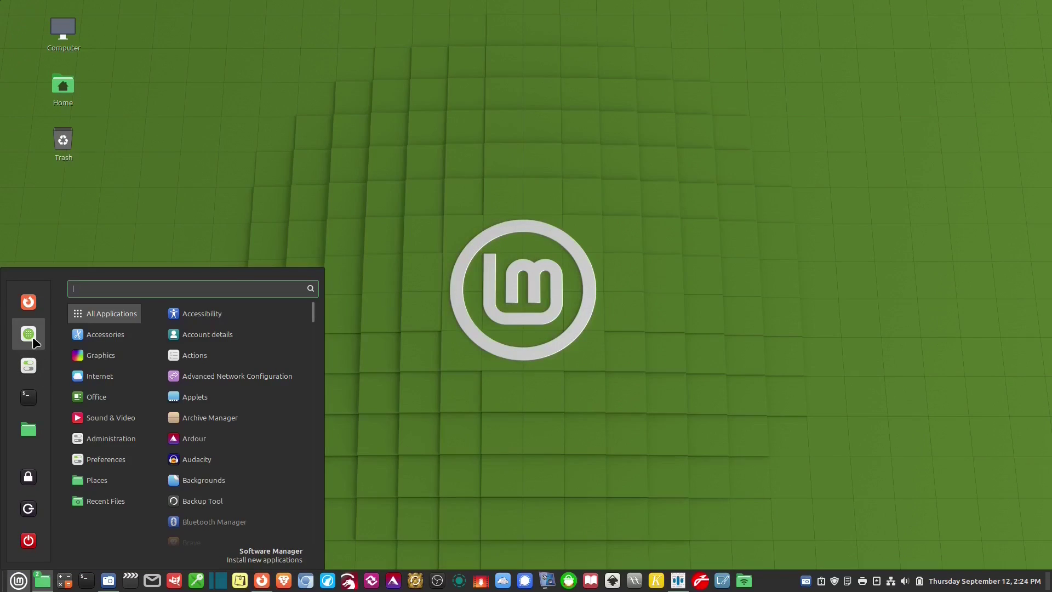
pyautogui.click(29, 333)
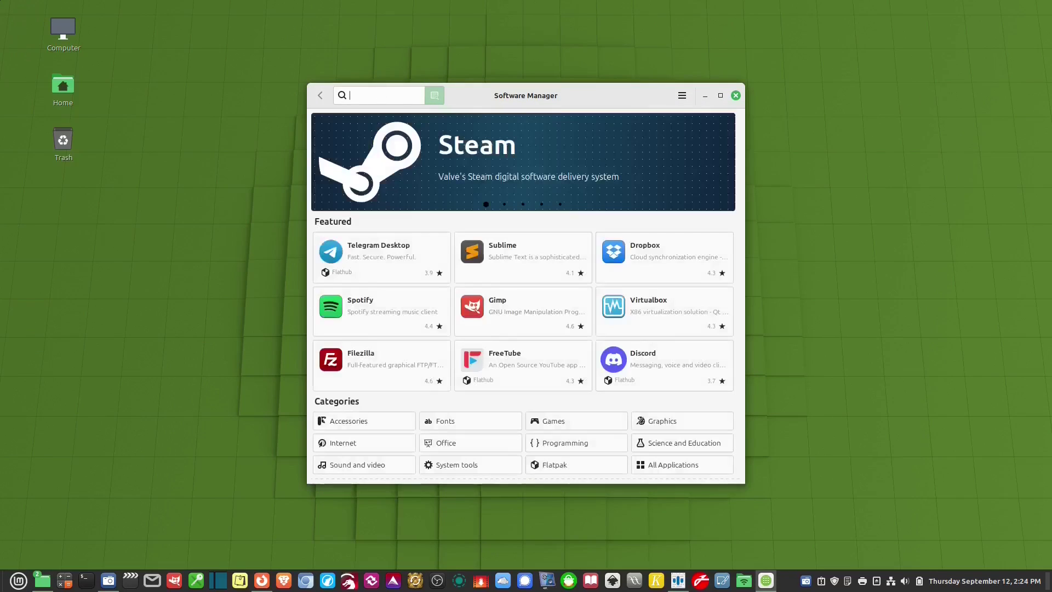
# - Search the Fonts category for 'font-m' and open the Font-manager details page
pyautogui.click(449, 421)
pyautogui.write('font-m')
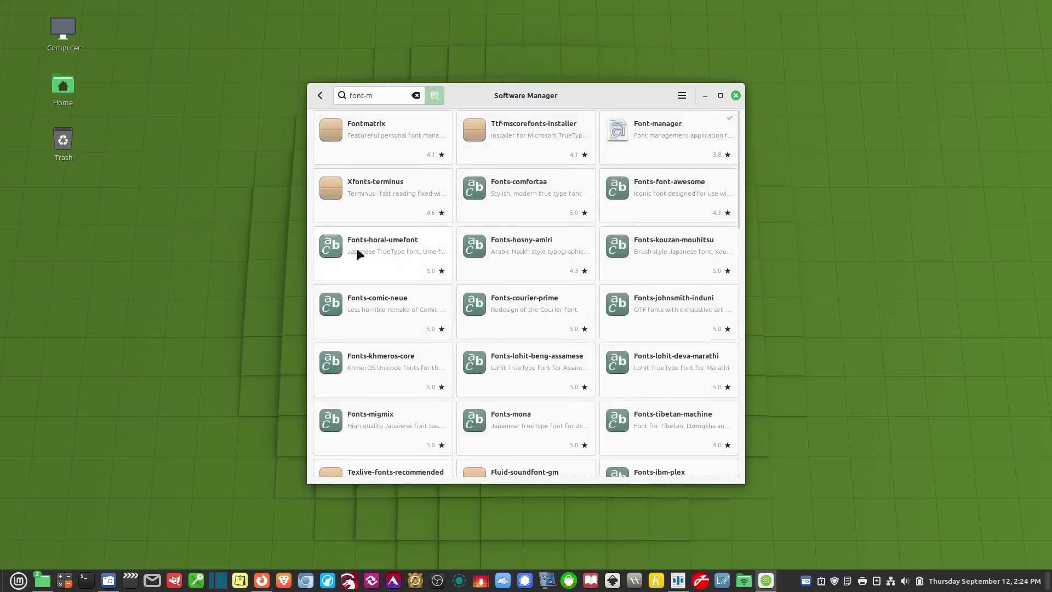
pyautogui.click(670, 132)
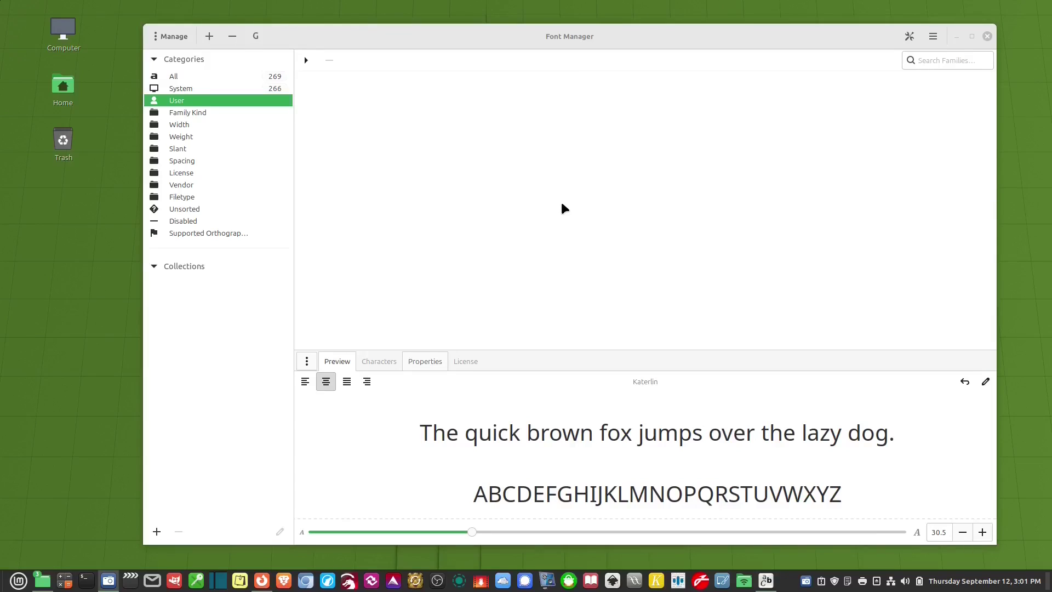
# - Switch repeatedly between All, System and User, confirming Dancing Script appears only under All and User is empty
pyautogui.click(238, 77)
pyautogui.click(245, 89)
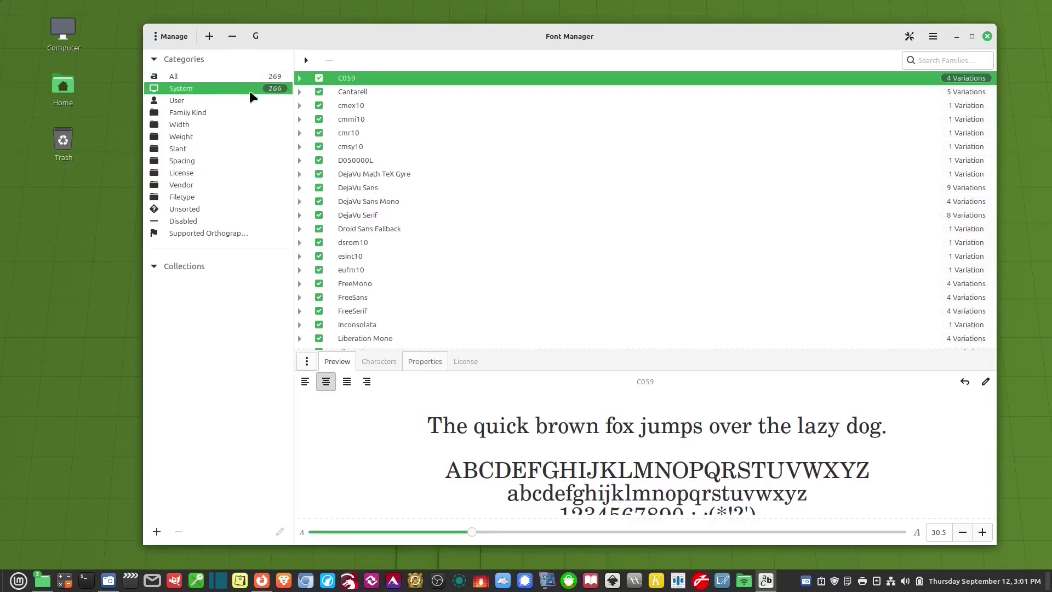
pyautogui.click(245, 102)
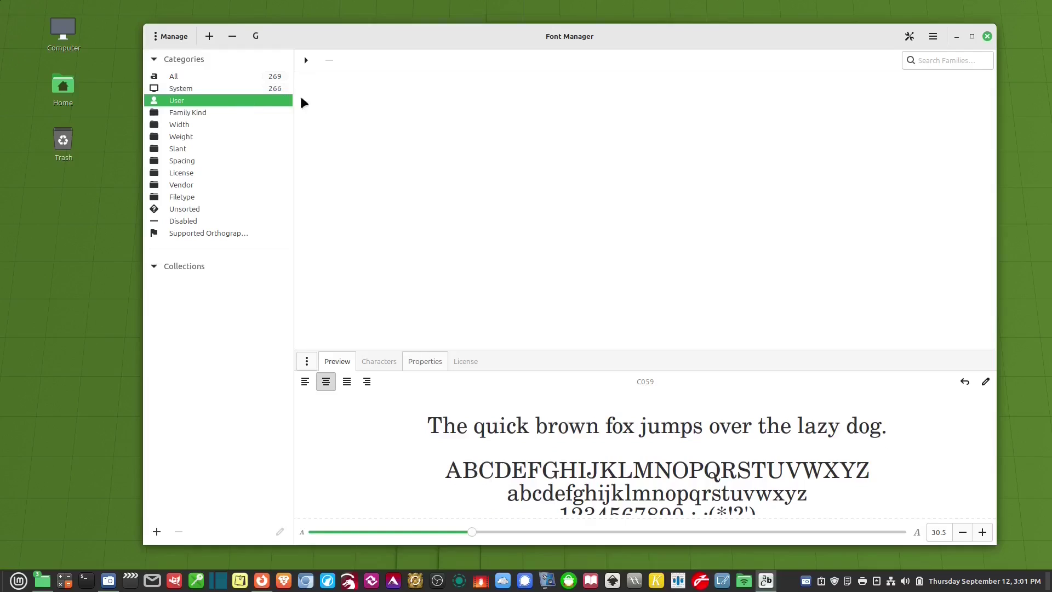
pyautogui.click(264, 79)
pyautogui.click(239, 104)
pyautogui.click(258, 80)
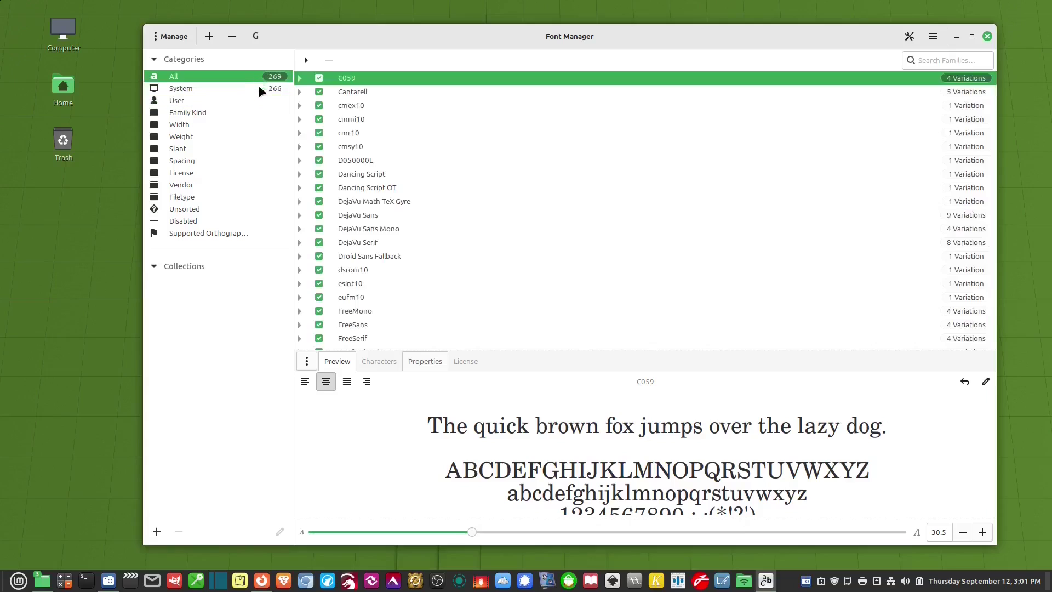
pyautogui.click(262, 90)
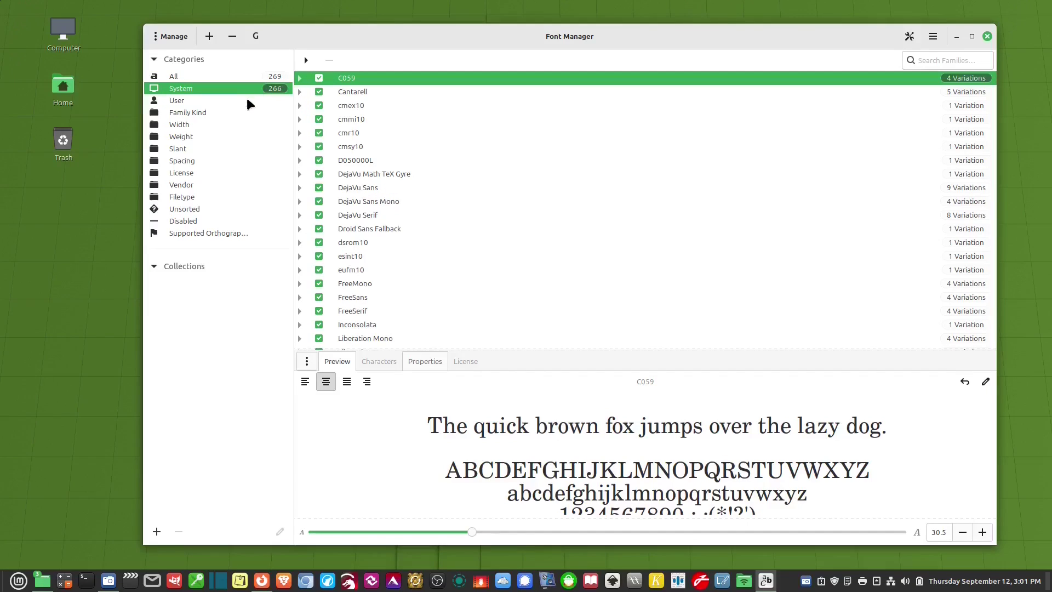
pyautogui.click(268, 80)
pyautogui.click(267, 90)
pyautogui.click(239, 102)
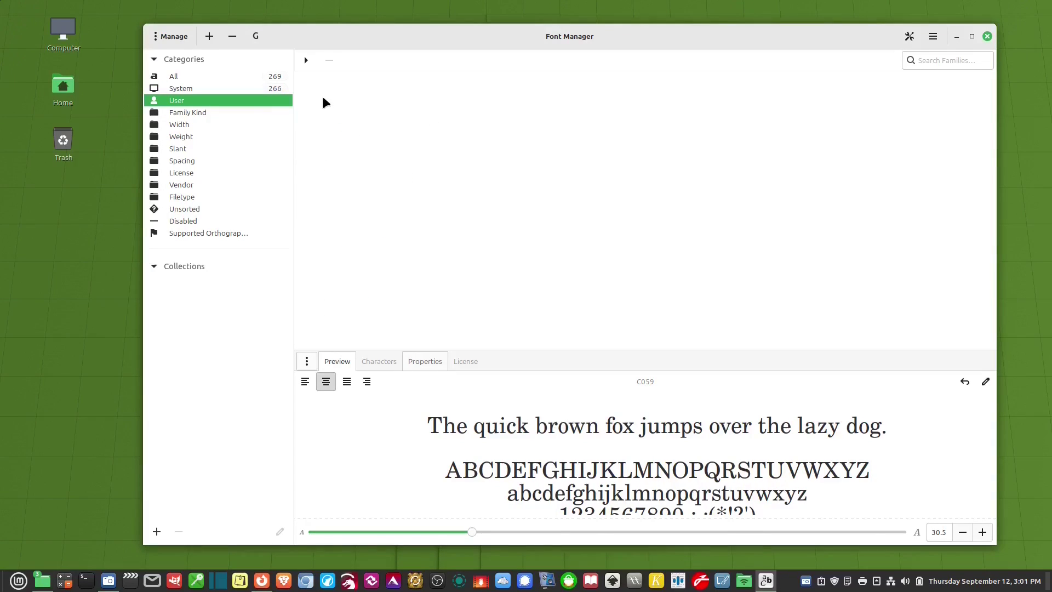
pyautogui.click(244, 78)
pyautogui.click(228, 102)
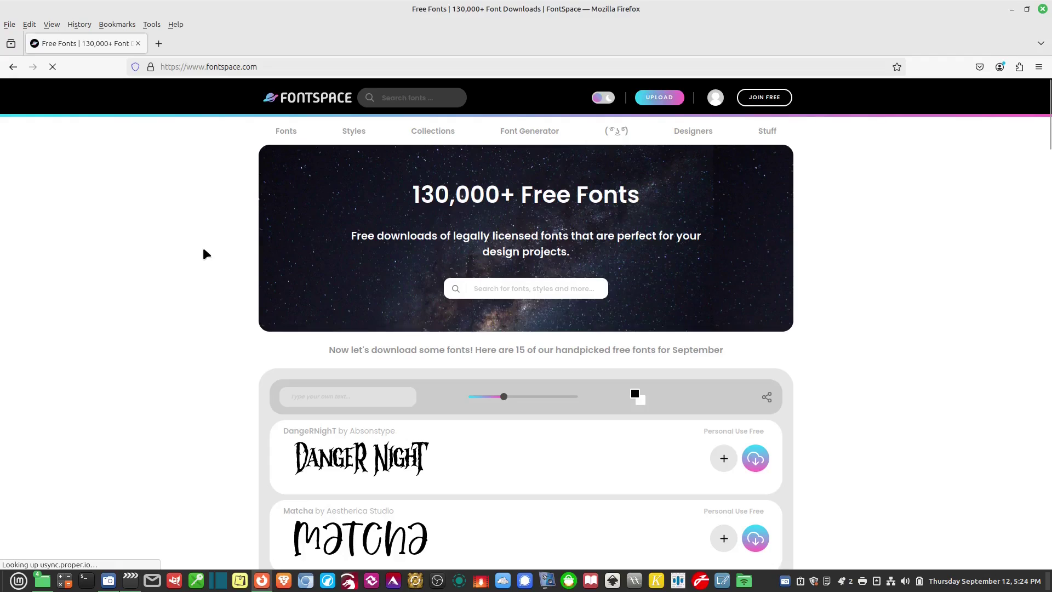
pyautogui.scroll(-6, 200, 257)
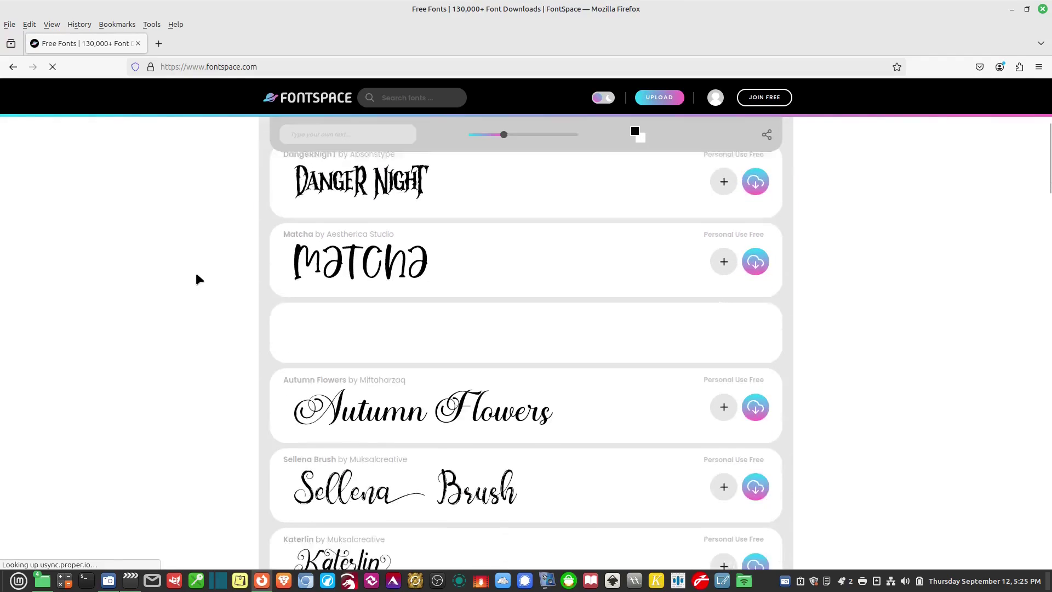
pyautogui.scroll(2, 193, 284)
pyautogui.scroll(-2, 193, 284)
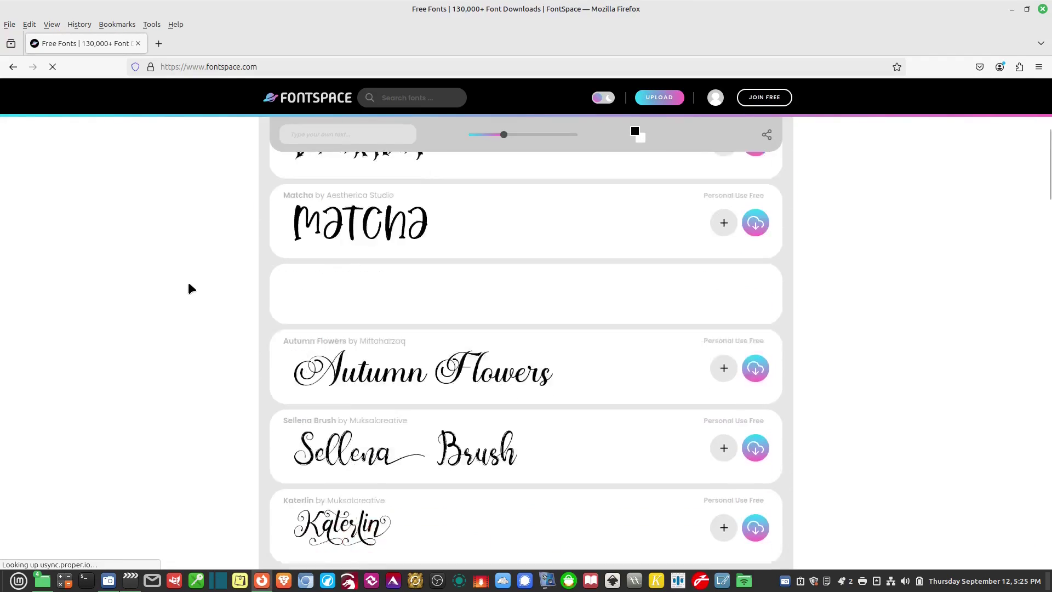
pyautogui.scroll(3, 193, 283)
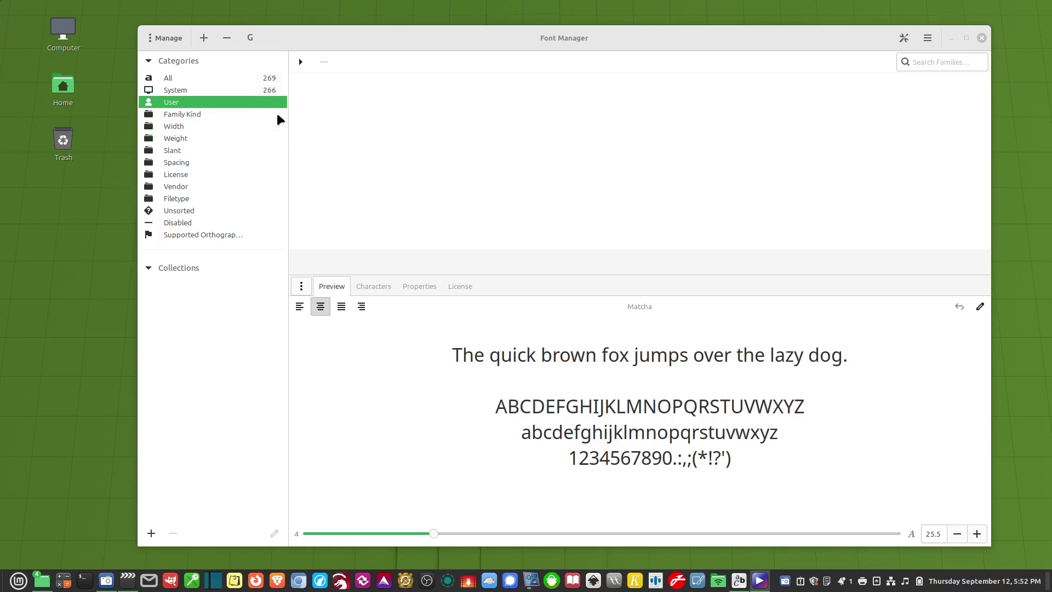
# - Install matcha-font.zip from Downloads, expand and collapse the Matcha family, then show the All category
pyautogui.click(204, 39)
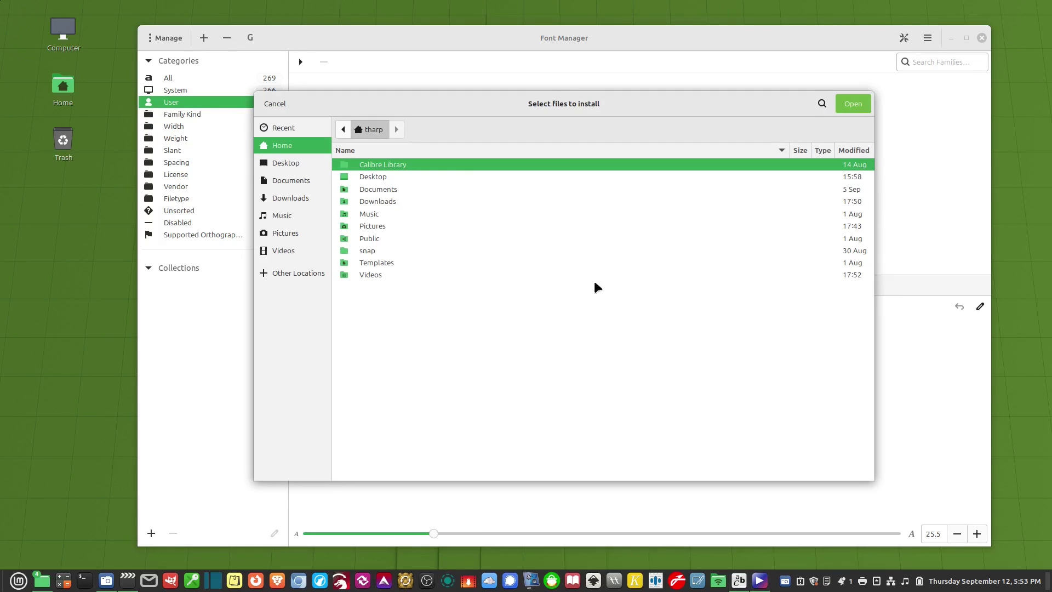
pyautogui.click(306, 203)
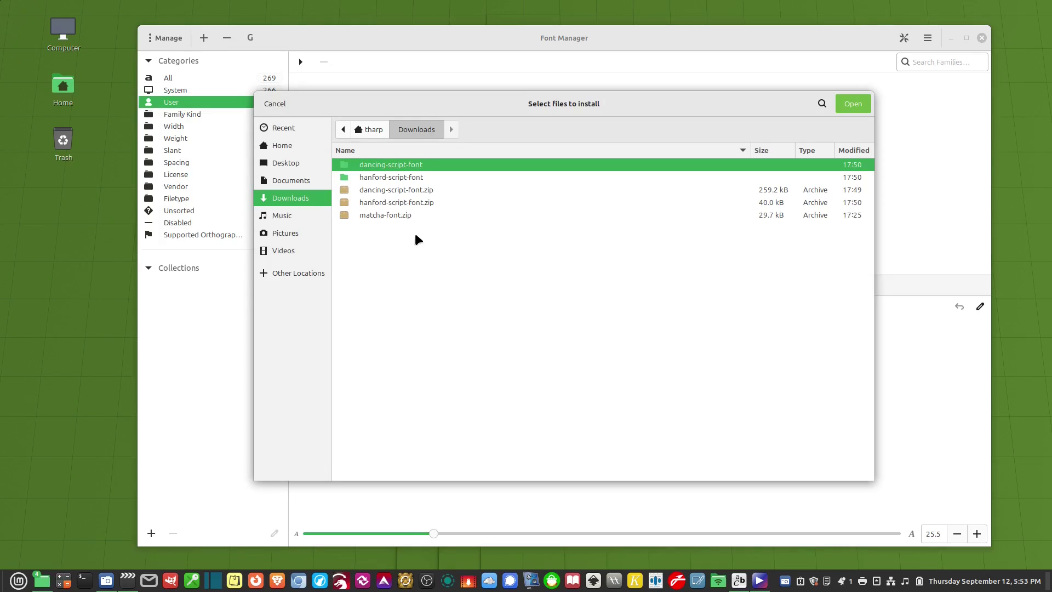
pyautogui.doubleClick(398, 218)
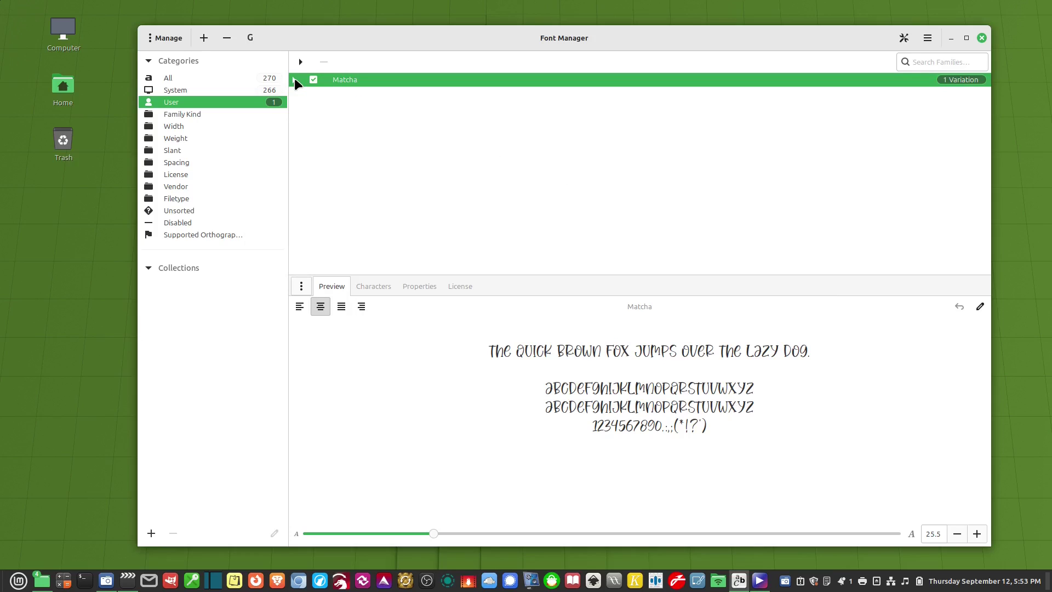
pyautogui.click(294, 80)
pyautogui.click(294, 80)
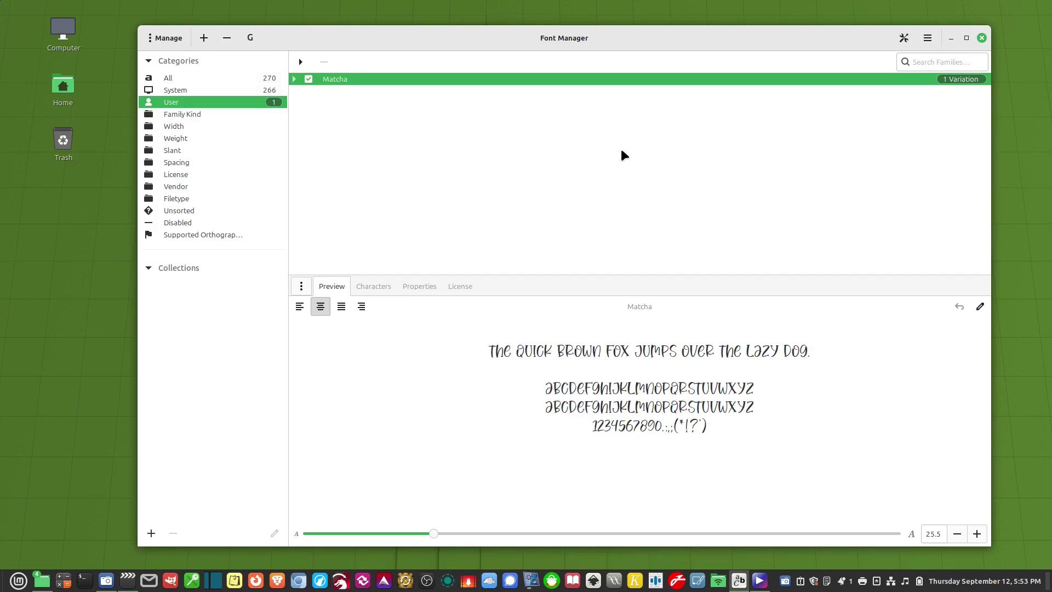
pyautogui.click(271, 80)
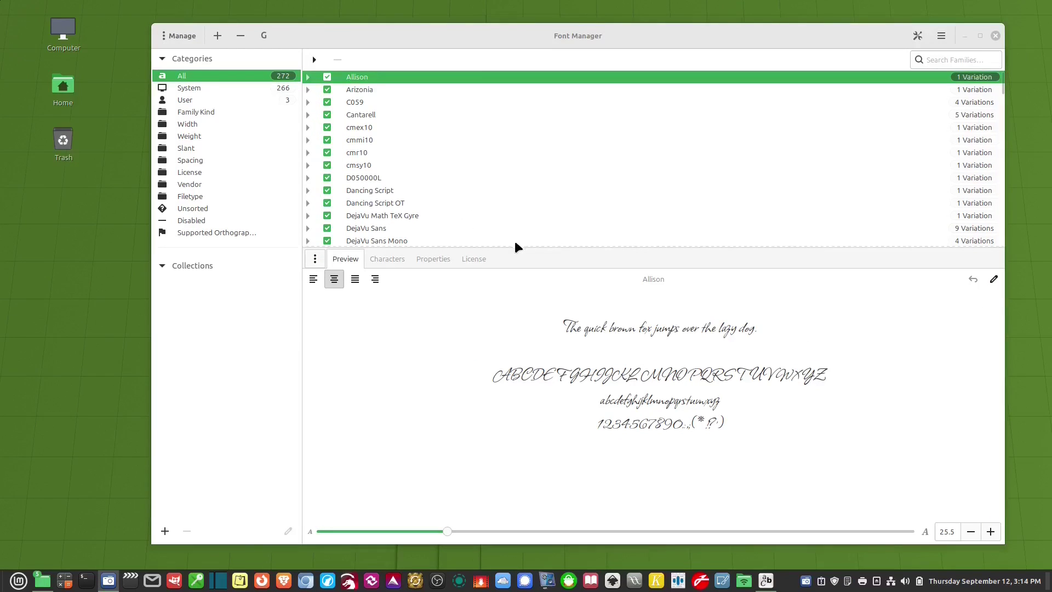
# - In the Google Fonts catalog, select Alexandria and download the family
pyautogui.click(265, 37)
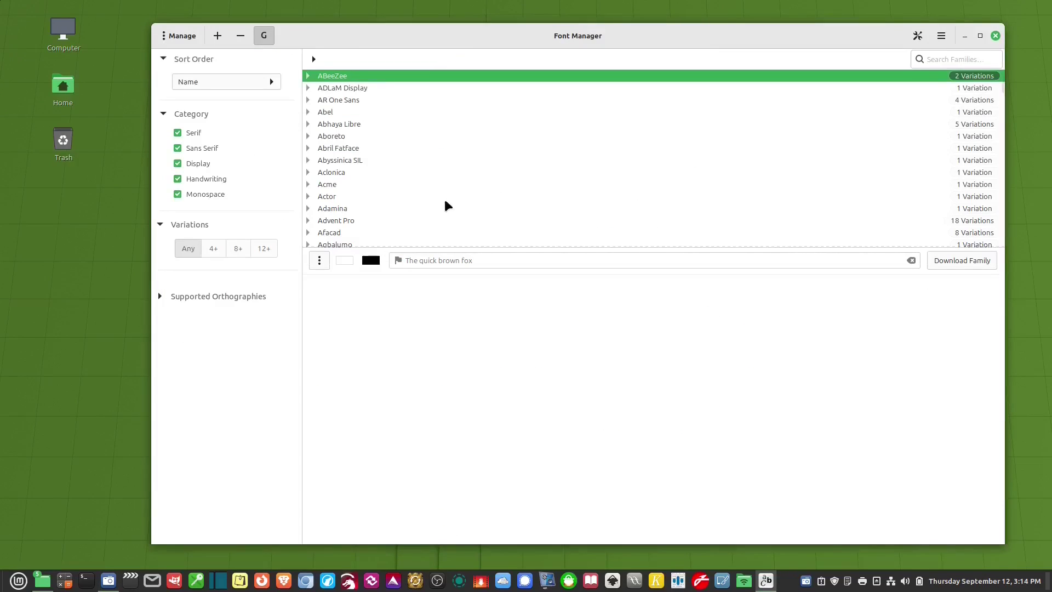
pyautogui.scroll(-10, 448, 206)
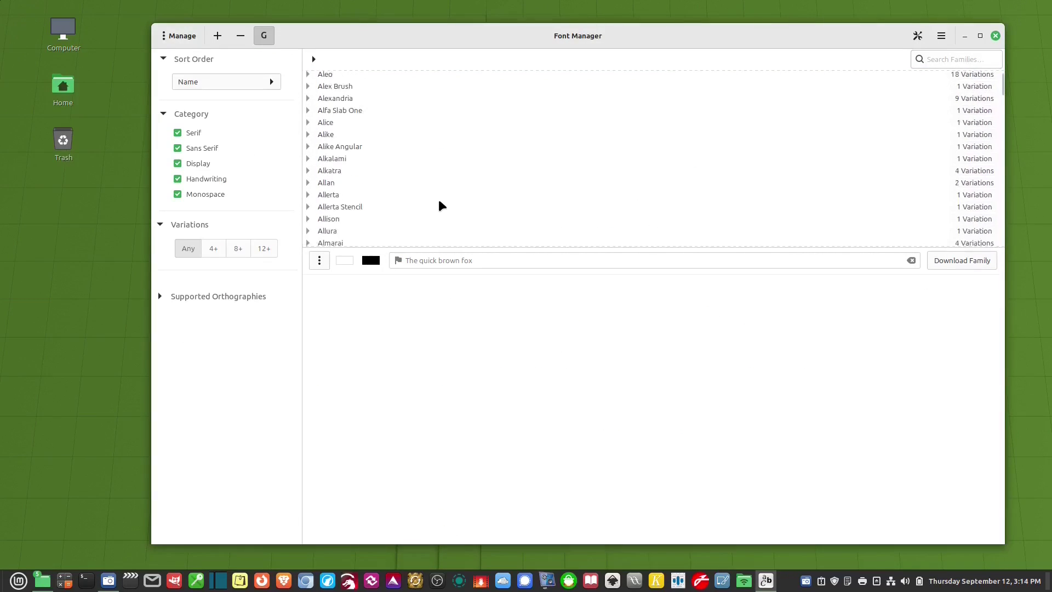
pyautogui.scroll(2, 441, 205)
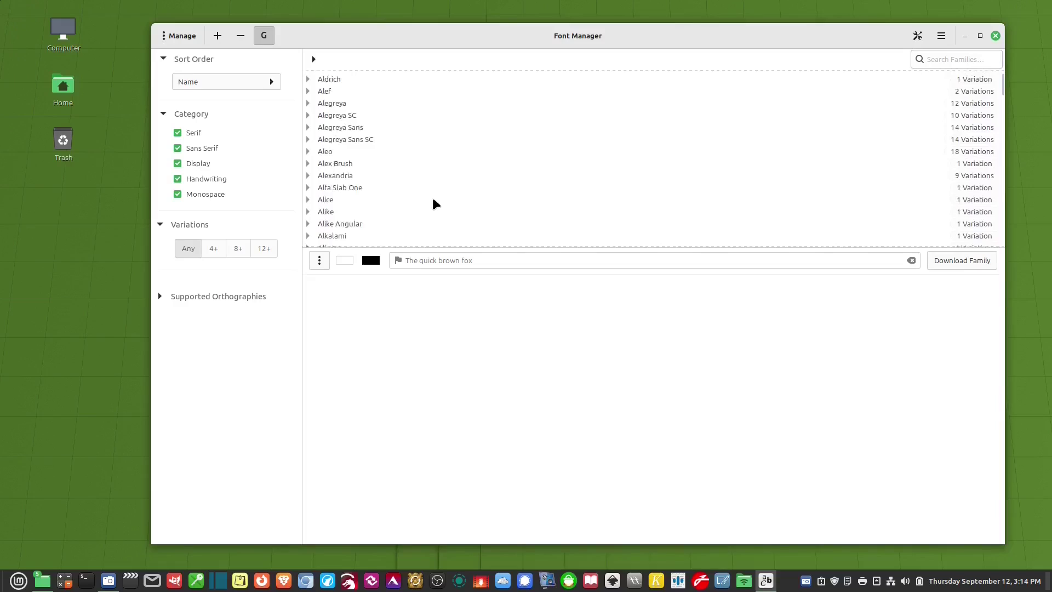
pyautogui.click(351, 179)
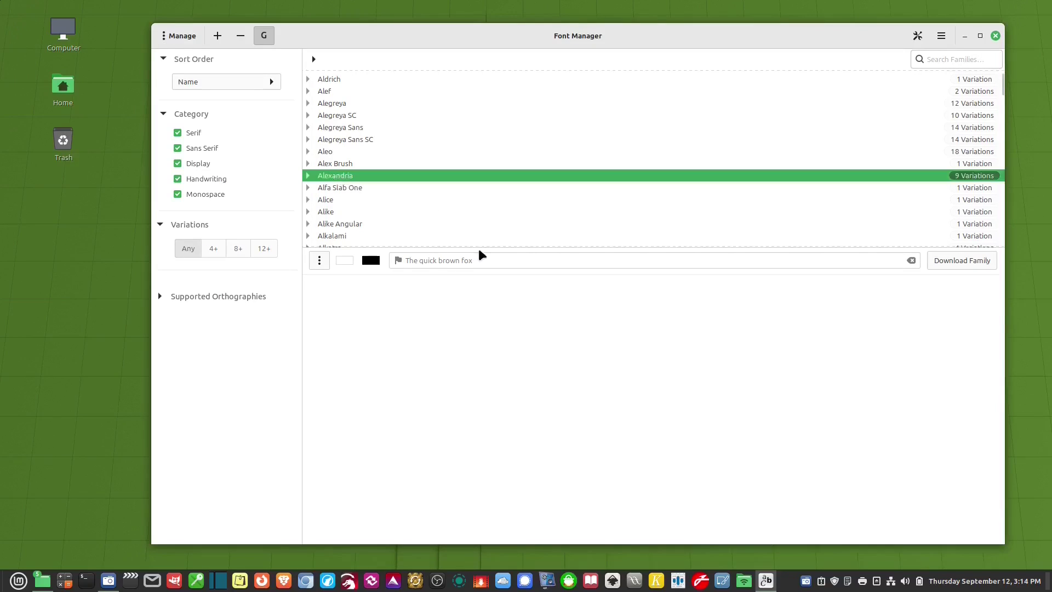
pyautogui.click(972, 263)
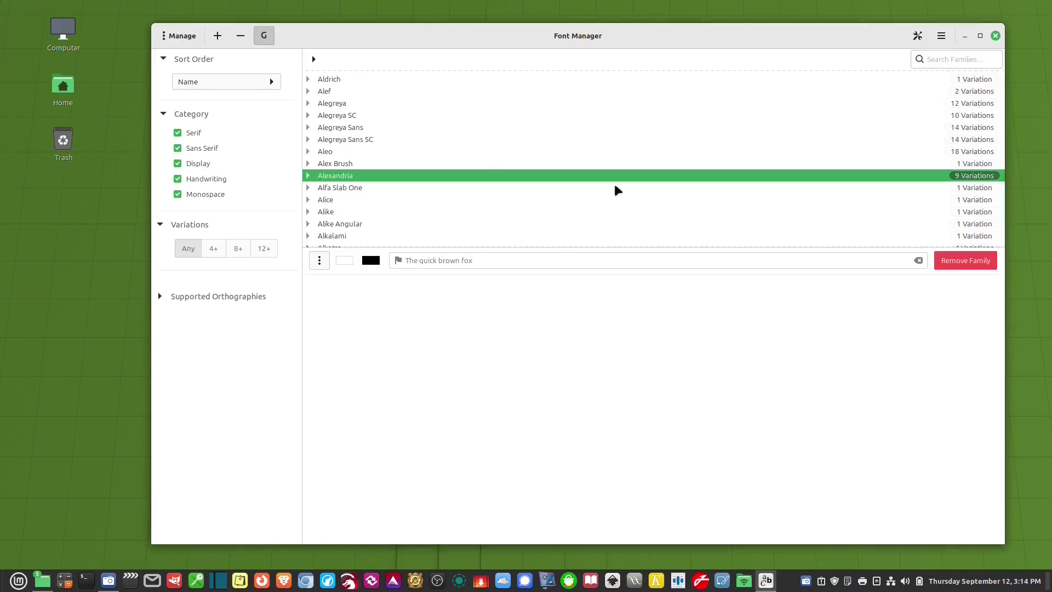
# - Show the User fonts, expand Alexandria, and preview its ExtraLight, Thin, Regular and Medium weights
pyautogui.click(264, 36)
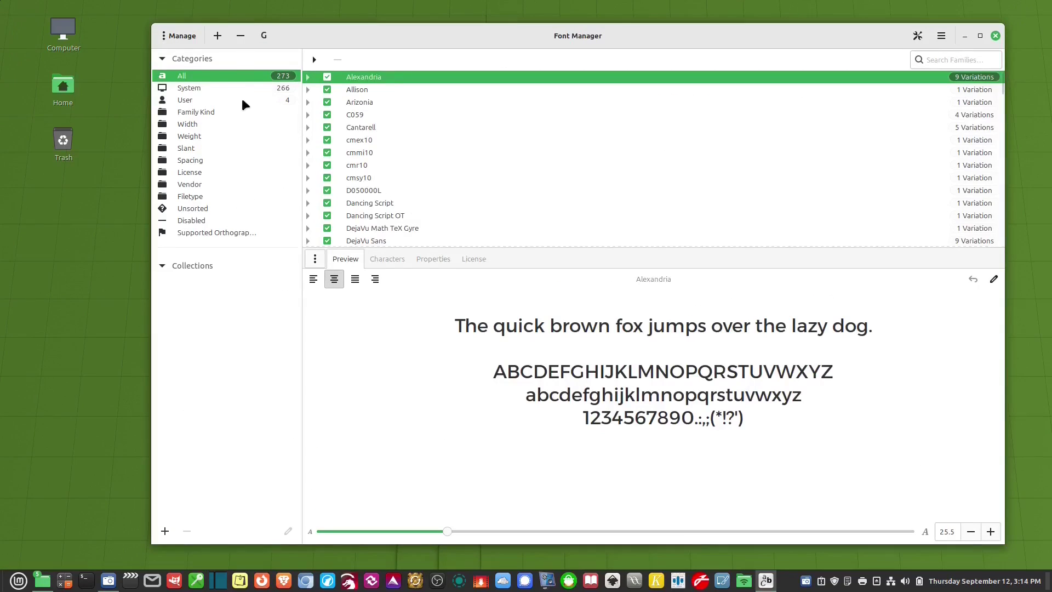
pyautogui.click(245, 103)
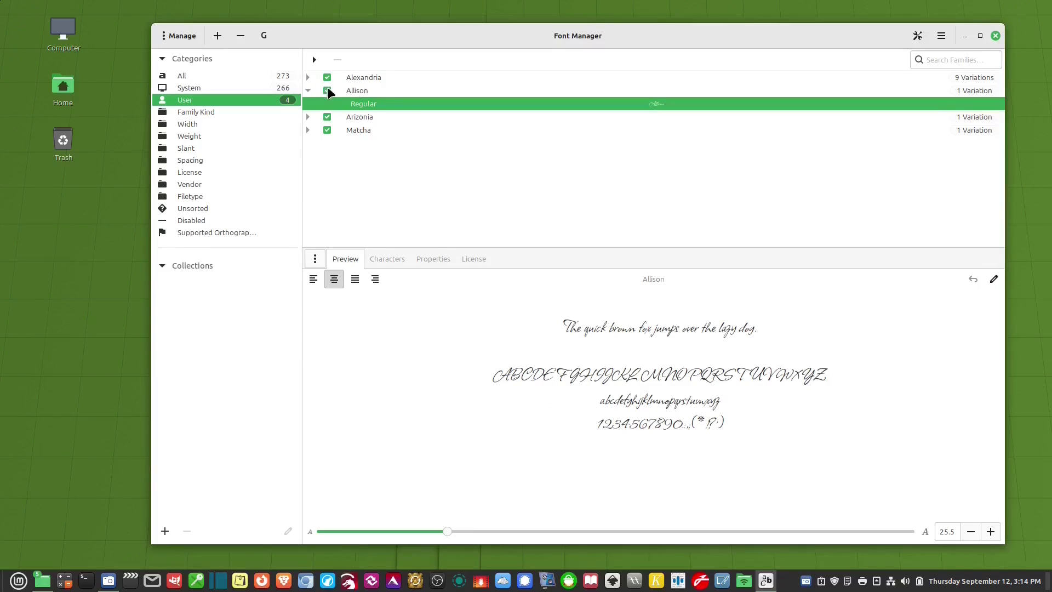
pyautogui.click(308, 78)
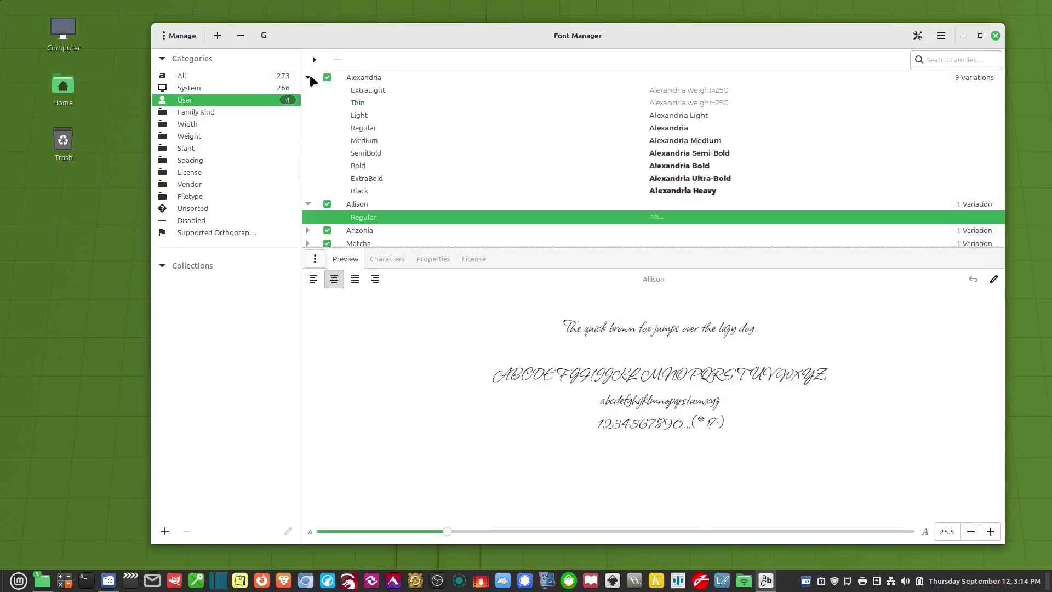
pyautogui.click(363, 91)
pyautogui.click(364, 104)
pyautogui.click(372, 129)
pyautogui.click(376, 141)
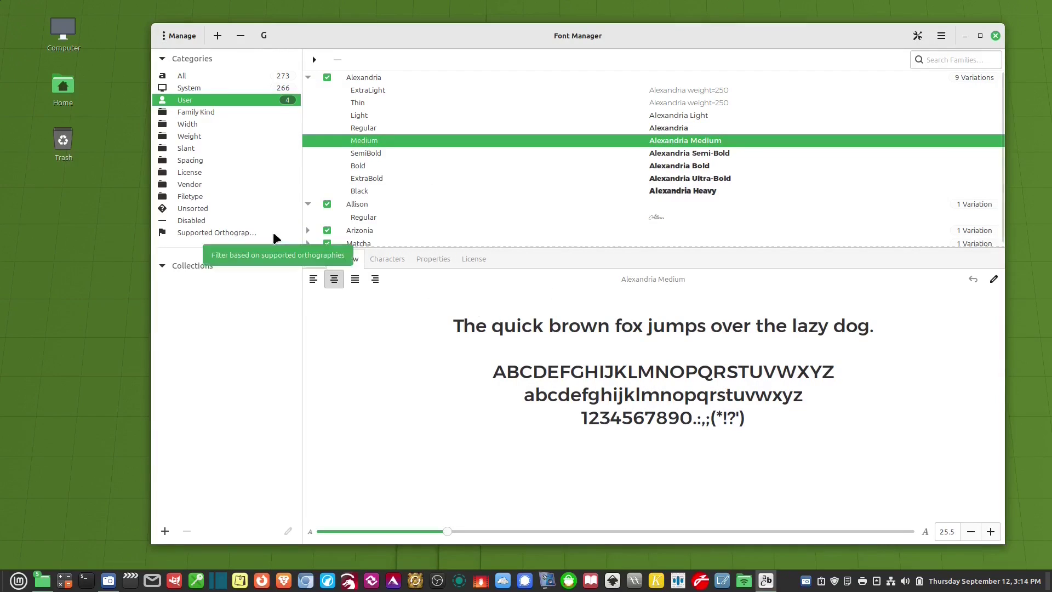
# - Cycle through the System, User and All categories, ending on the four user-installed fonts
pyautogui.moveTo(216, 109)
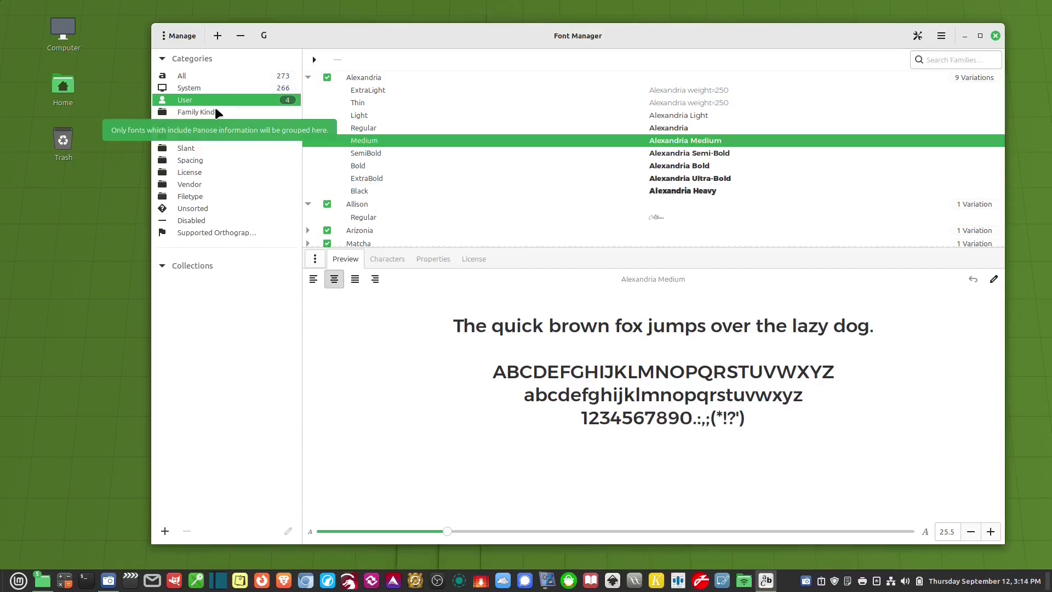
pyautogui.click(267, 90)
pyautogui.click(266, 99)
pyautogui.click(268, 77)
pyautogui.click(261, 99)
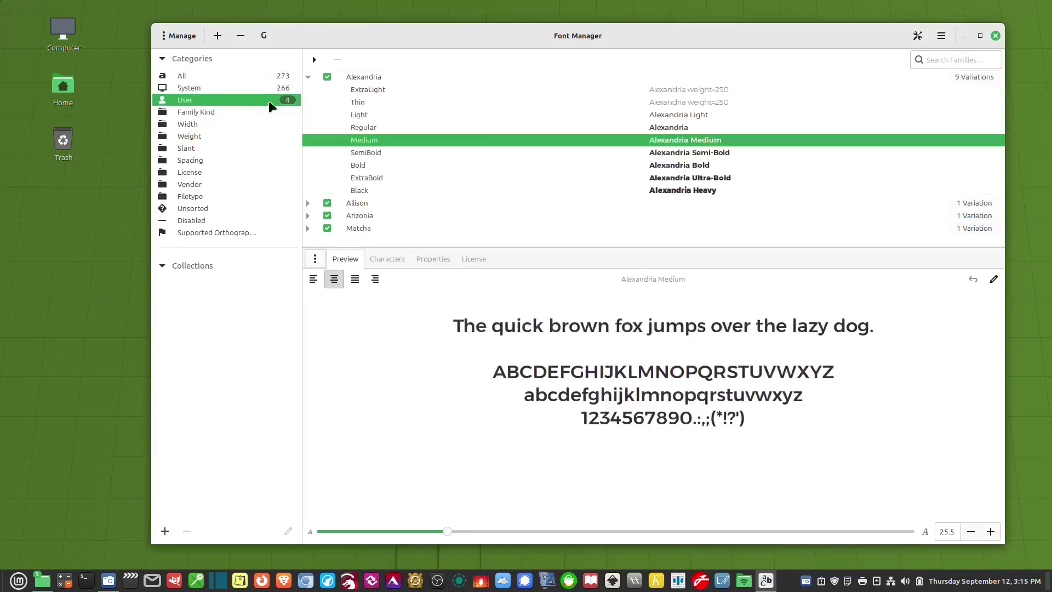